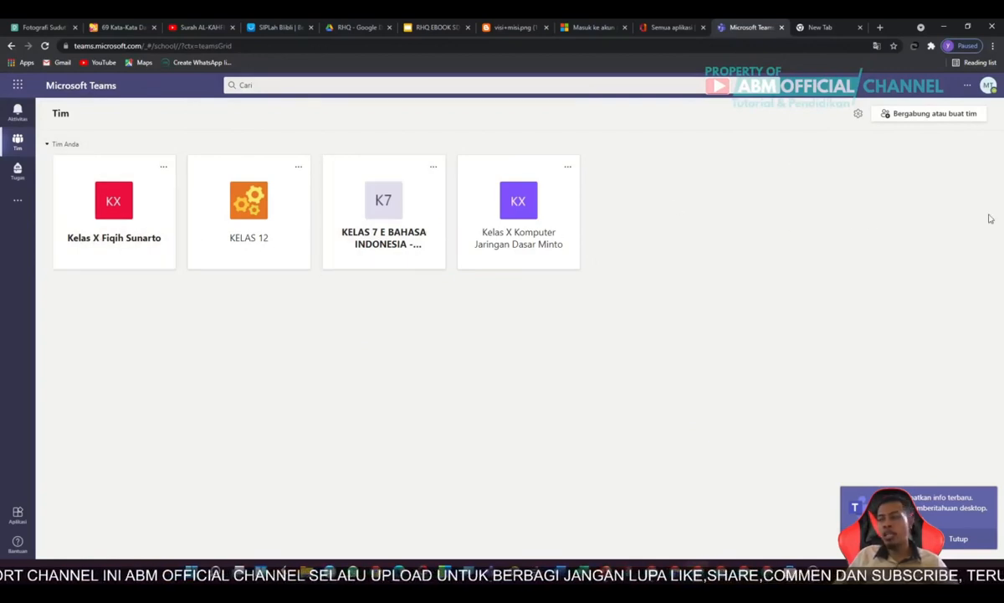
- Start creating a new team and choose the class team type
click(900, 115)
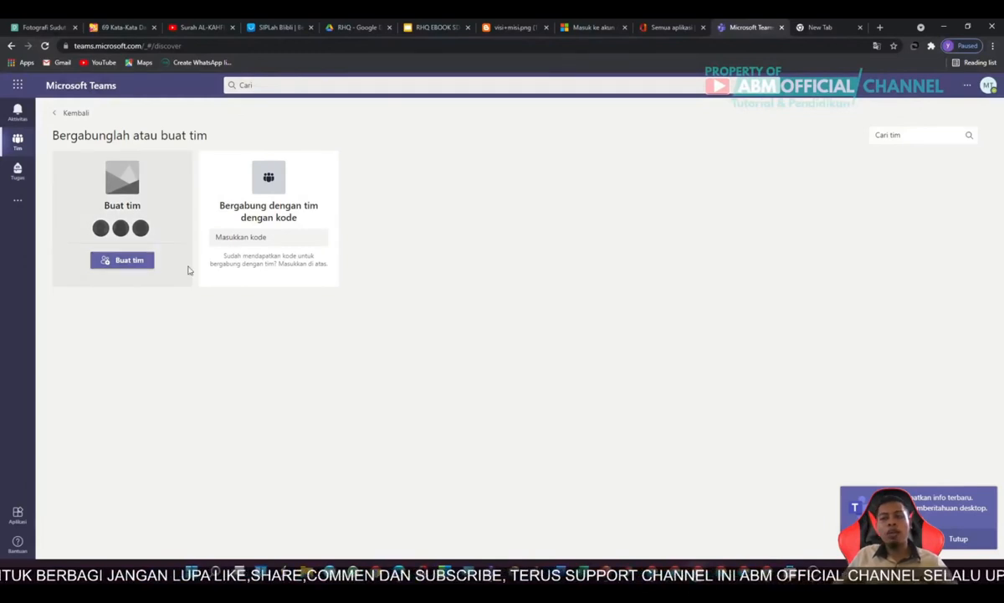
click(121, 266)
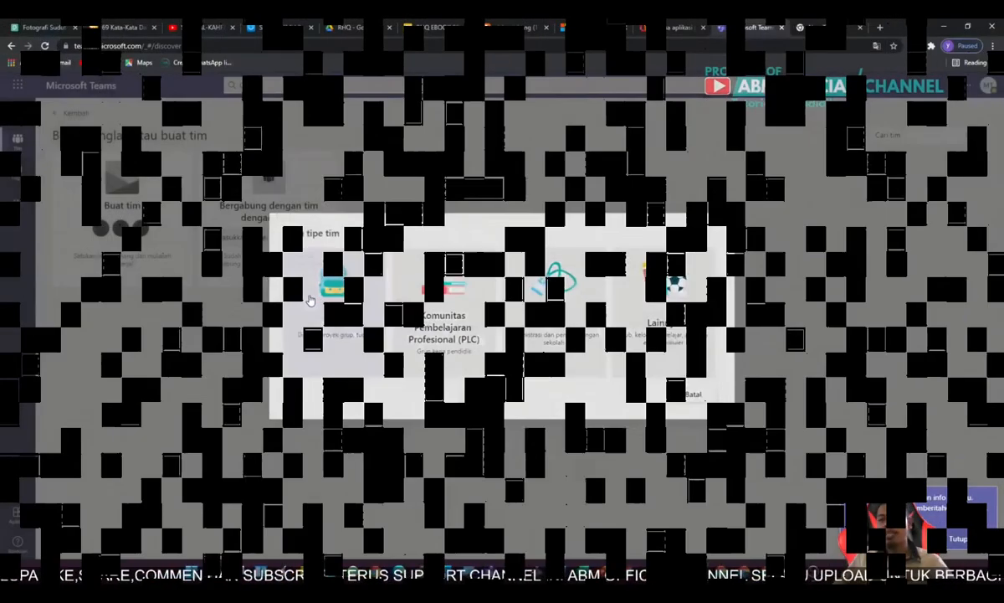
click(310, 298)
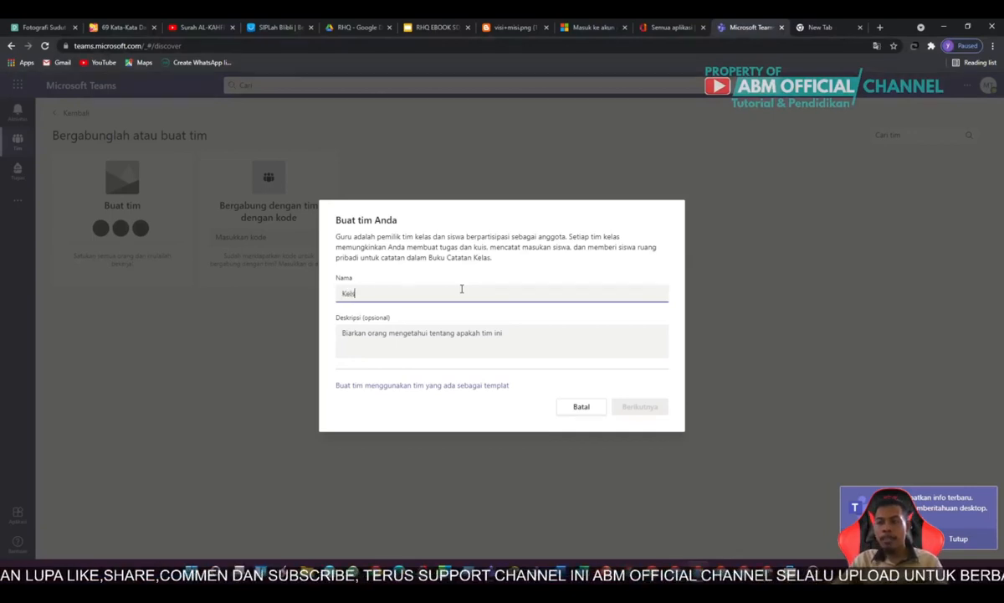
- Name the team "Kels X Teknology Wan" followed by the teacher's name between underscores, and create it without adding any people
text(X )
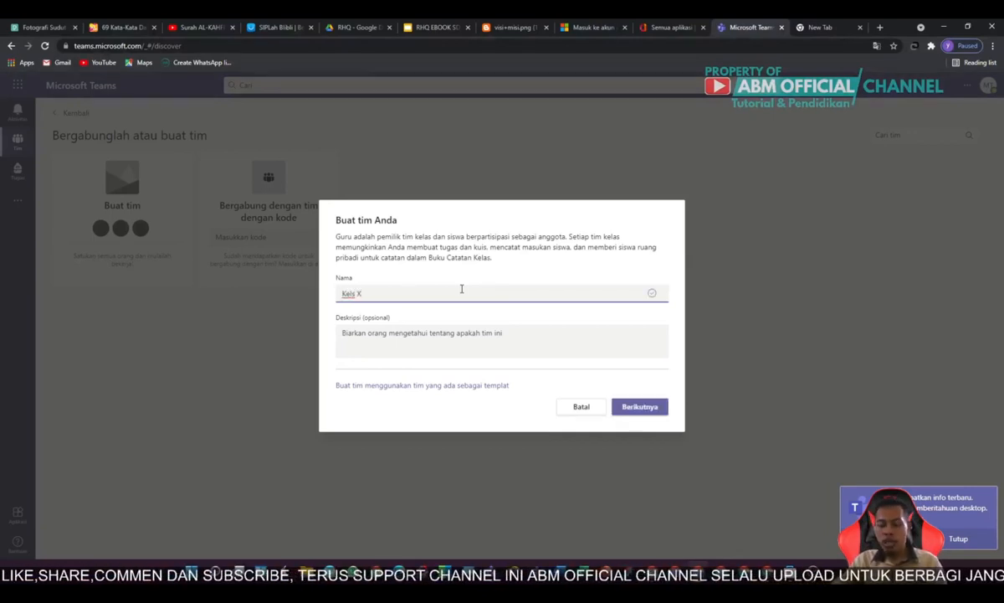
text(Te)
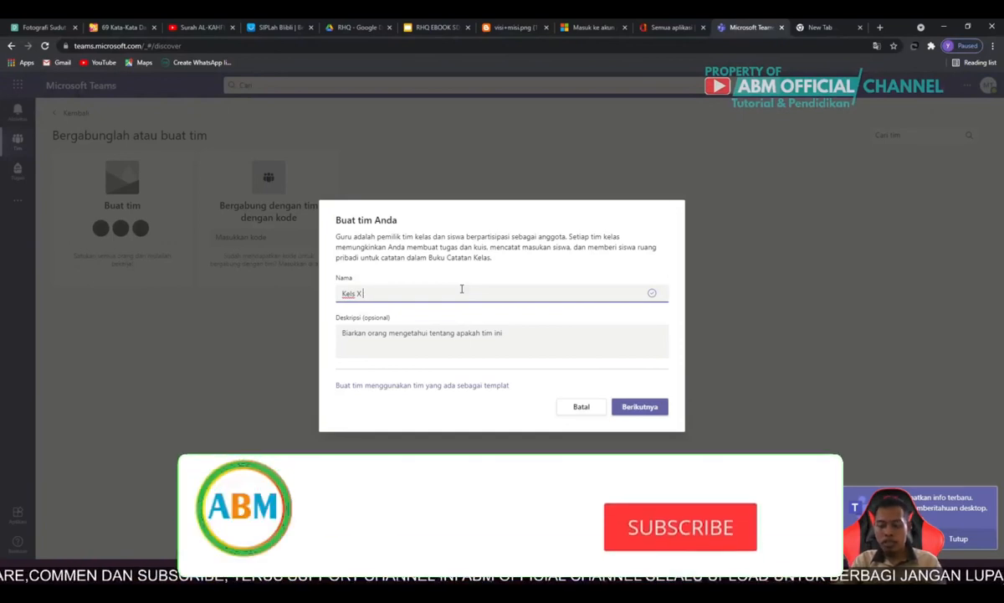
text(knol)
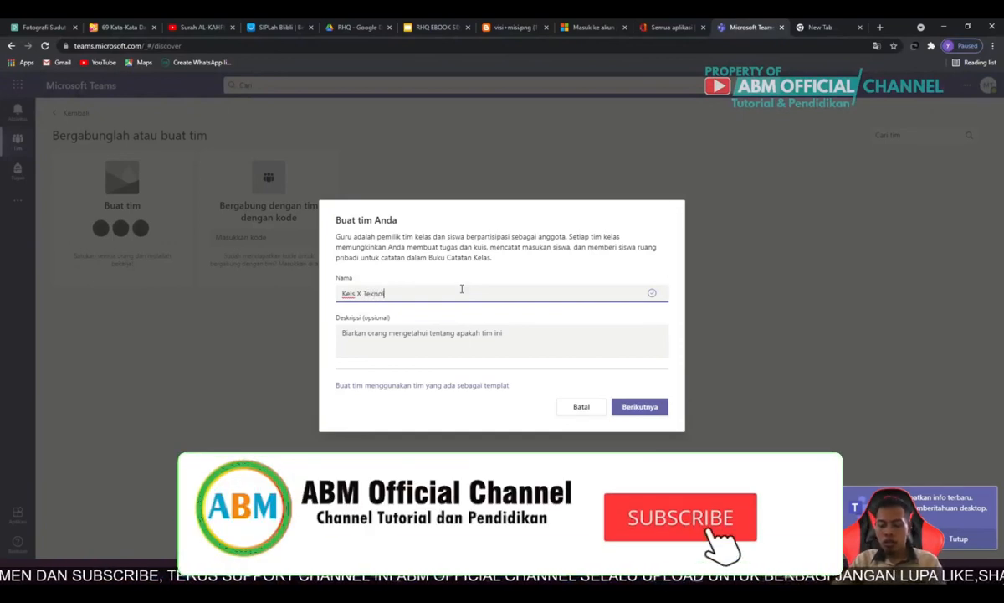
text(ogi Wan)
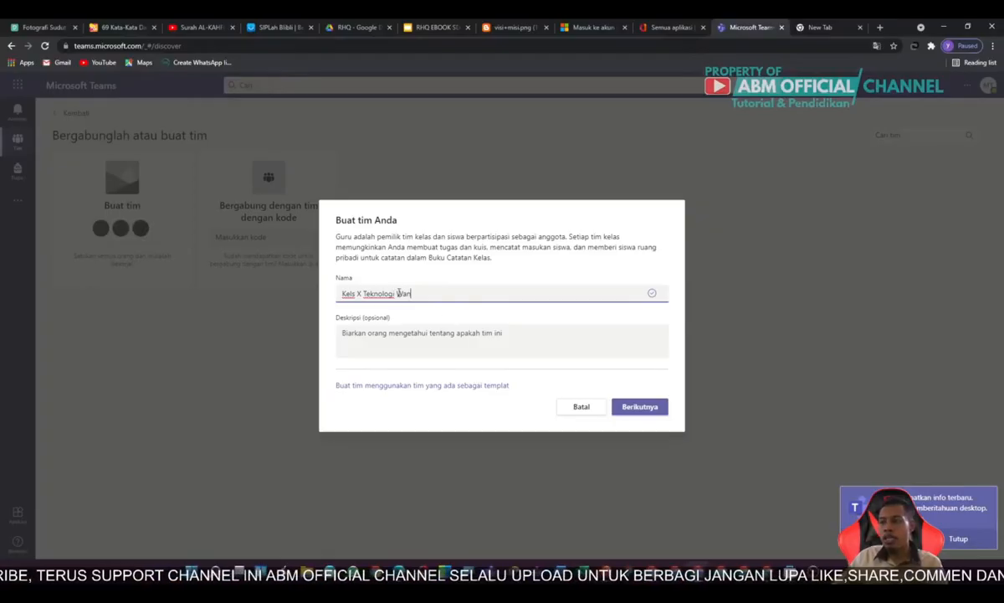
key(BackSpace)
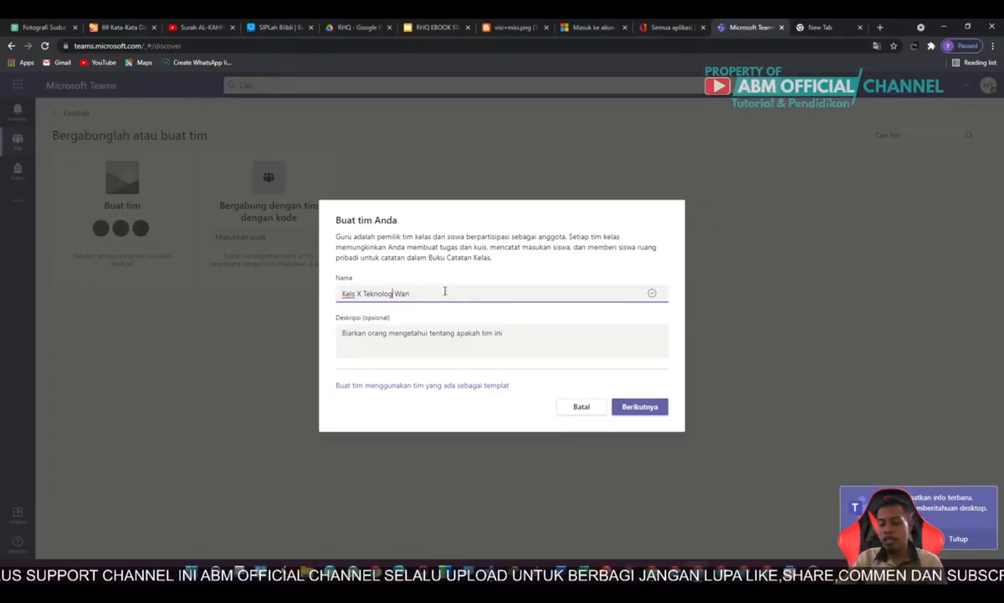
text(y)
click(453, 293)
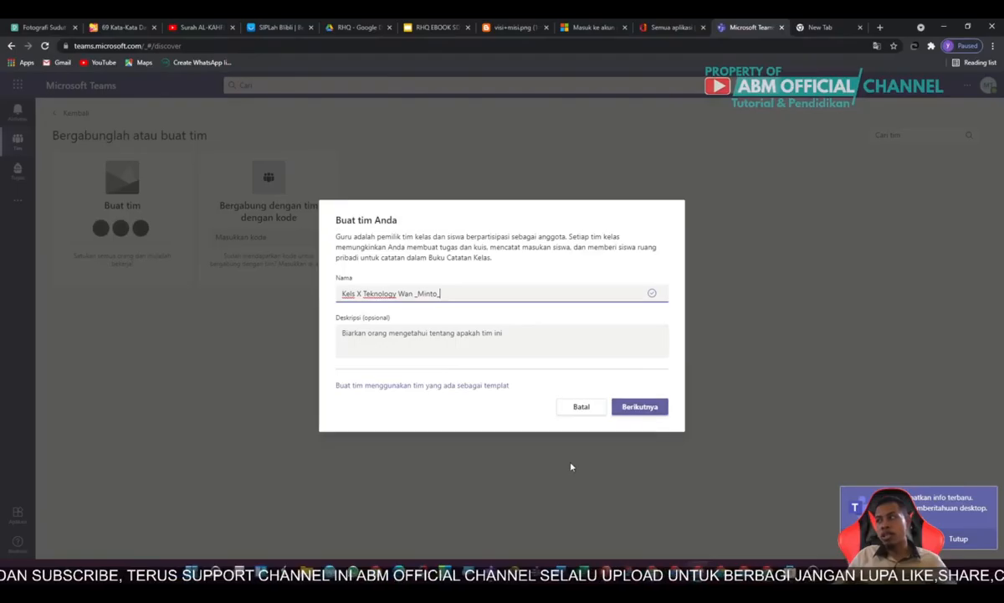
click(639, 407)
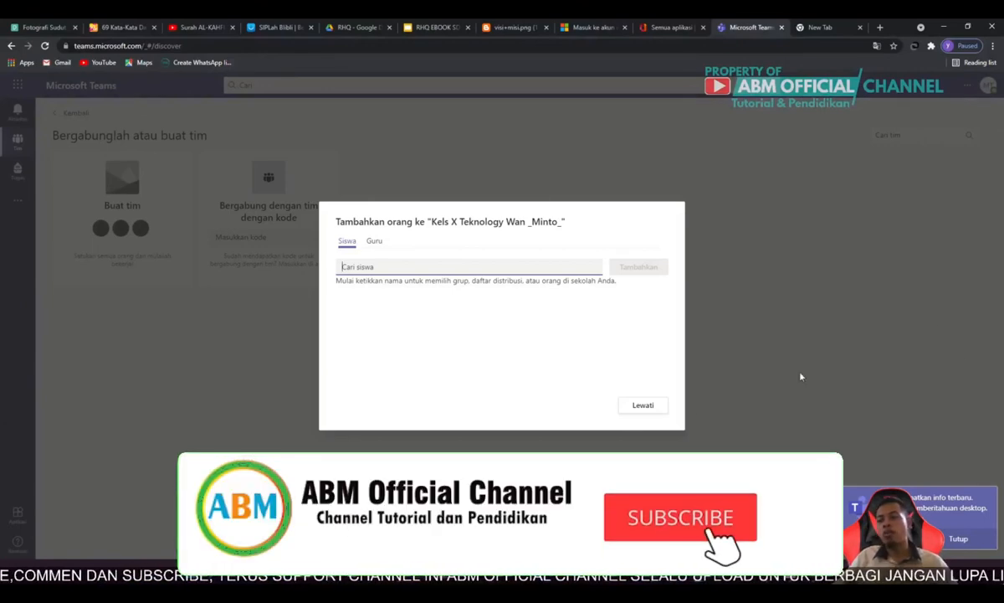
click(643, 407)
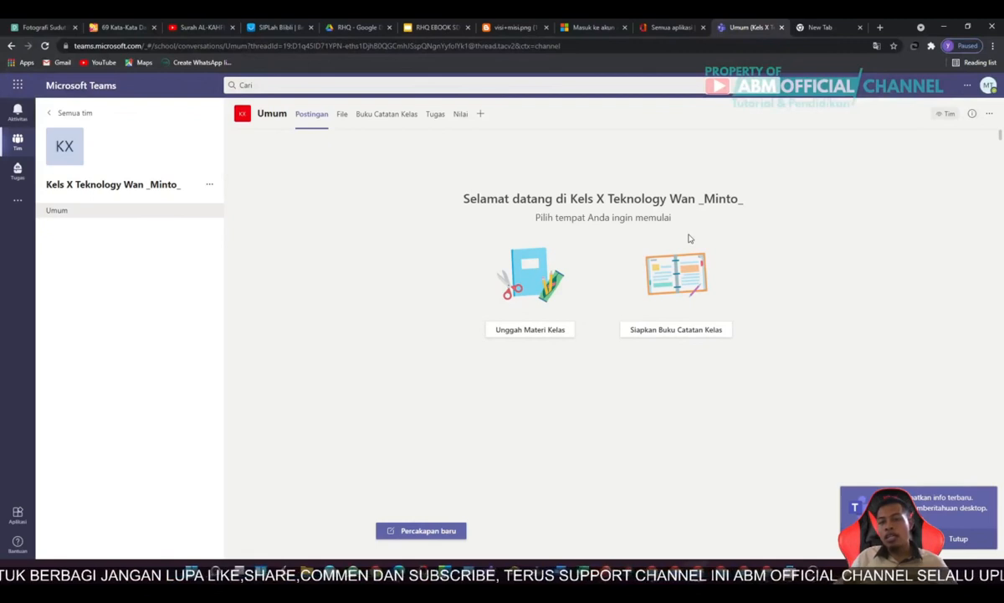
- Open the new team's management page to view its members
click(209, 185)
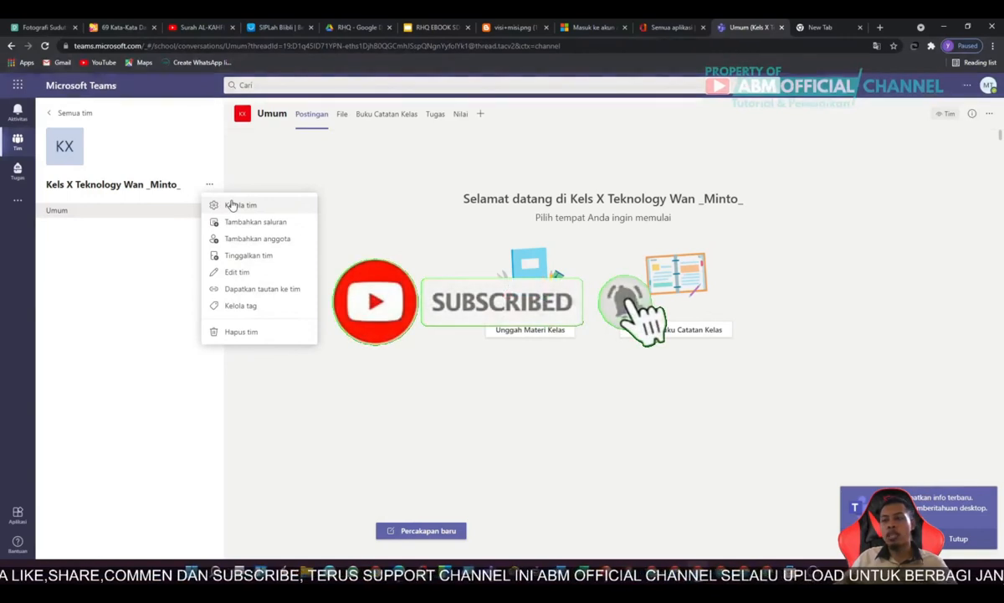
click(232, 204)
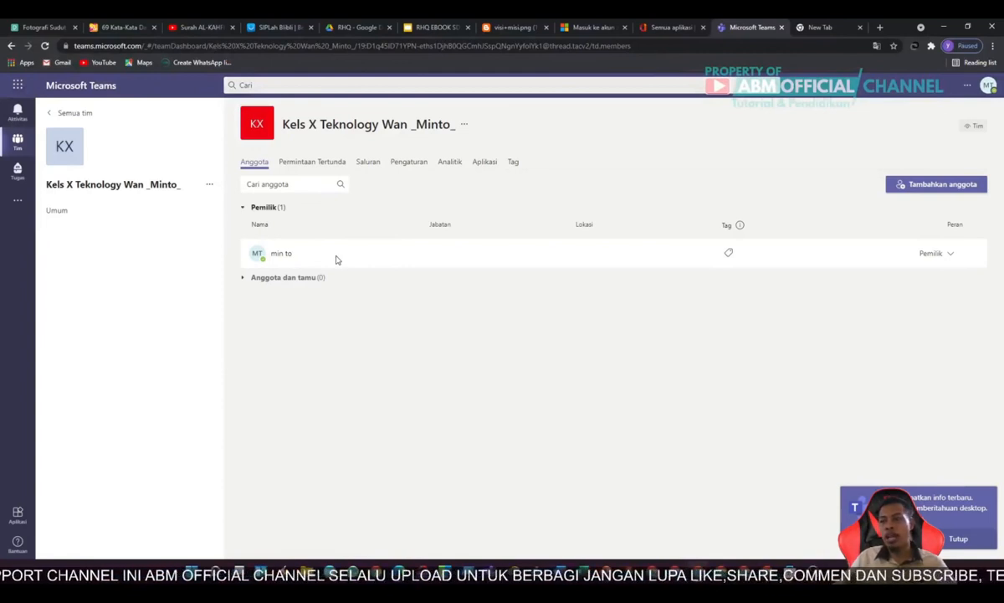
- Edit the team's details and change its class avatar to the dark blue circuit board image
click(209, 185)
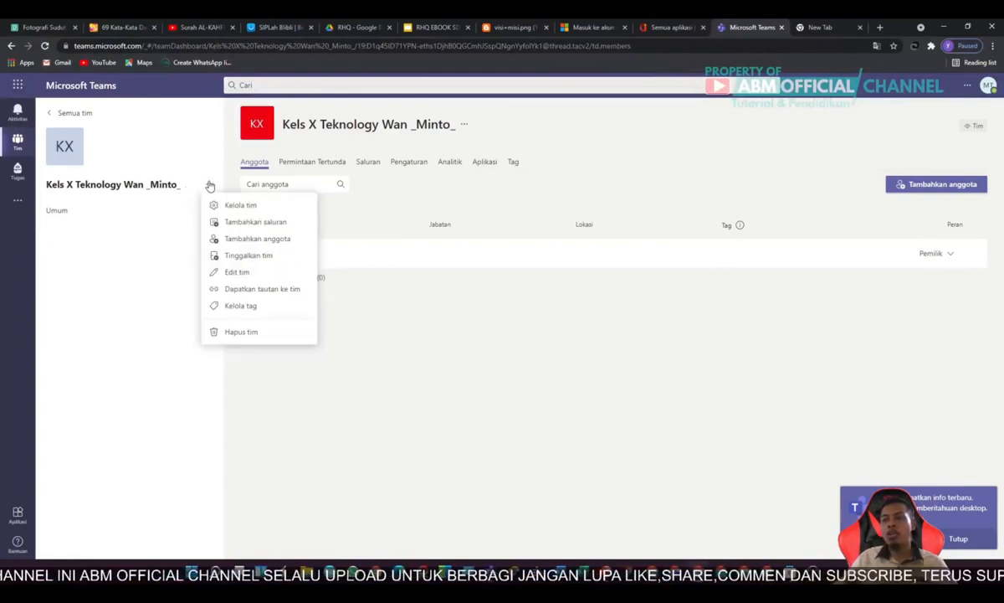
click(246, 274)
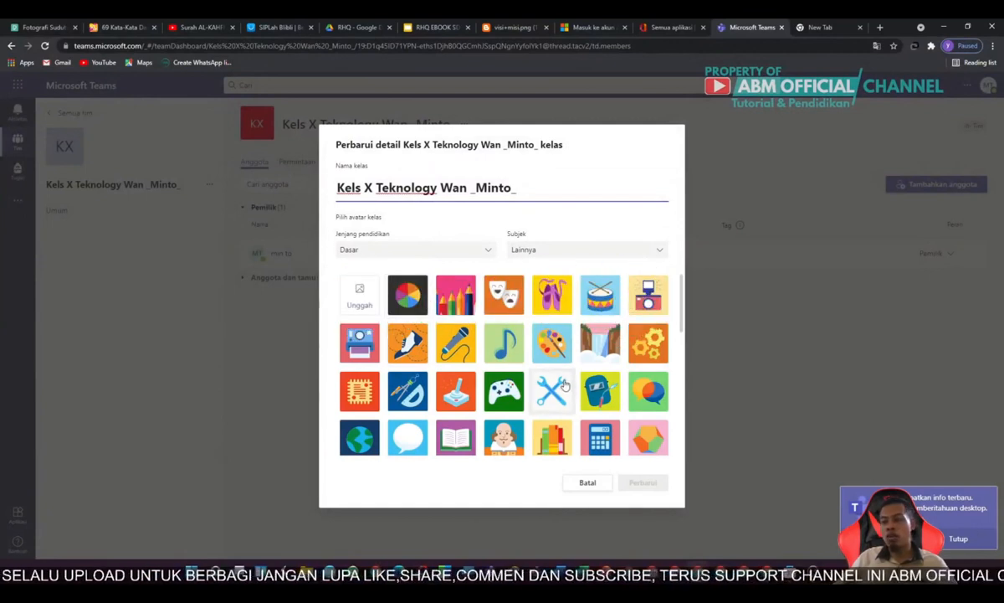
scroll(529, 363, down, 3)
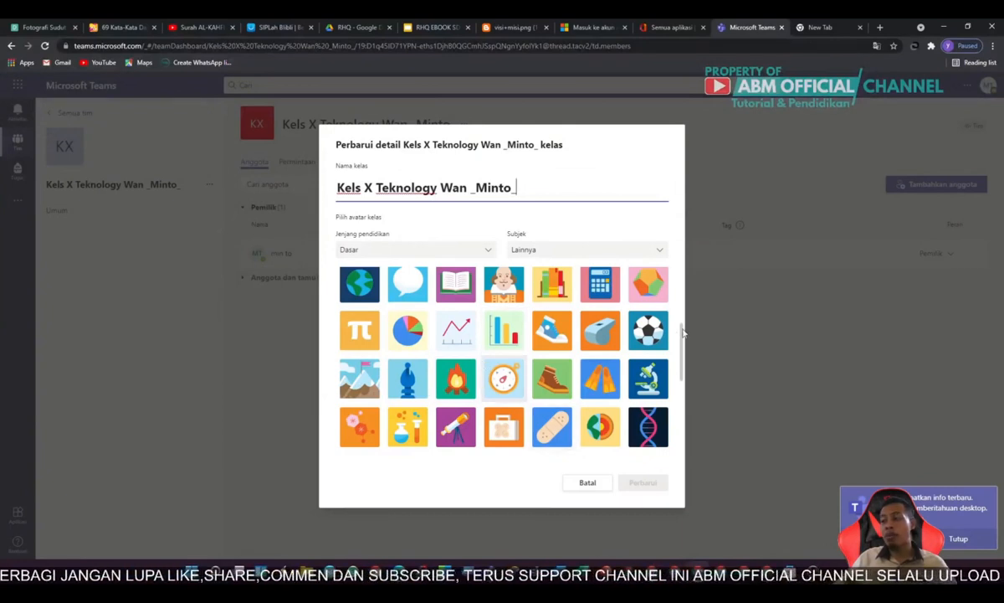
scroll(683, 333, down, 2)
scroll(662, 334, down, 2)
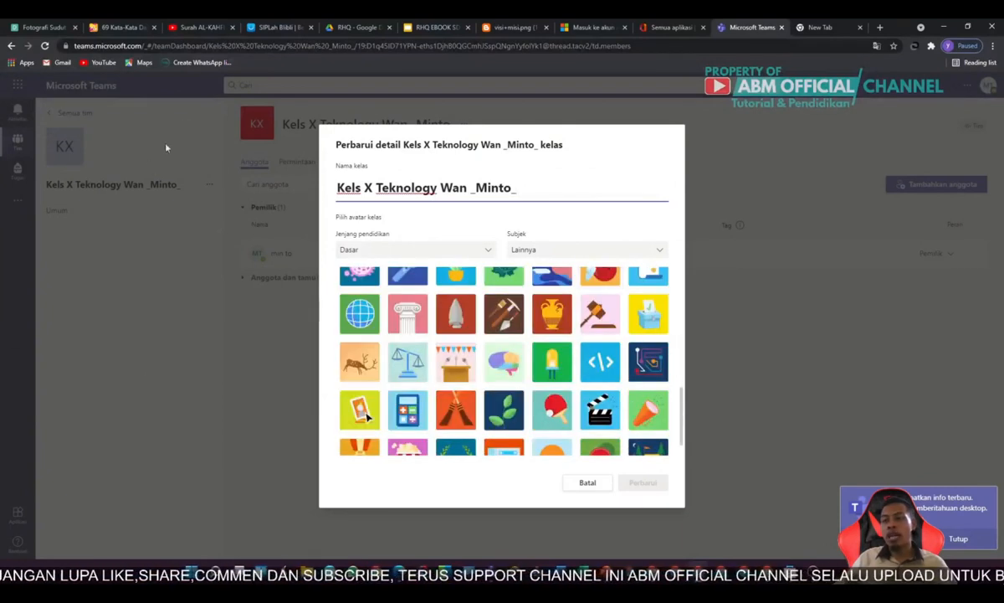
scroll(457, 374, up, 3)
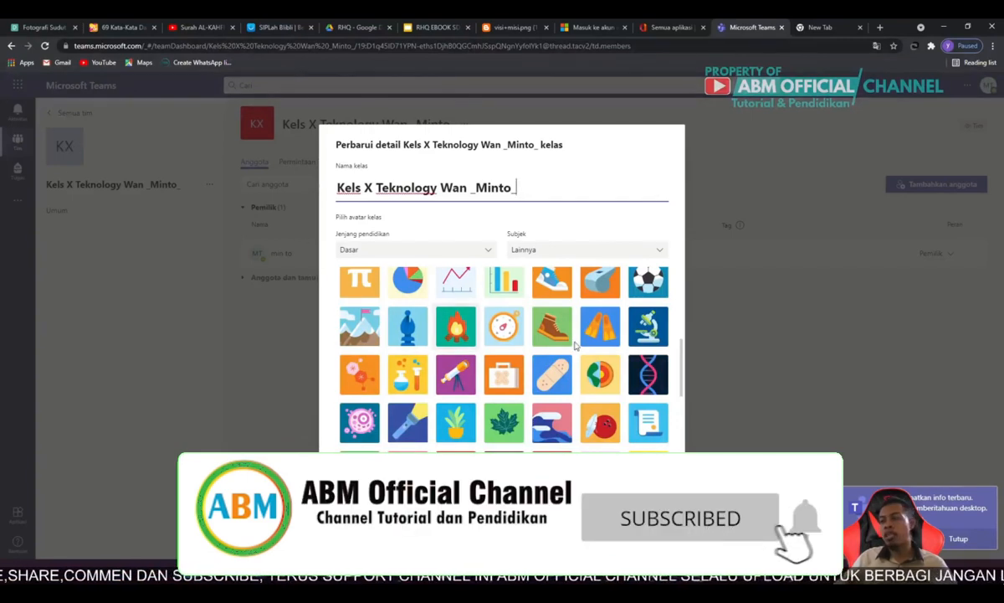
scroll(577, 354, down, 2)
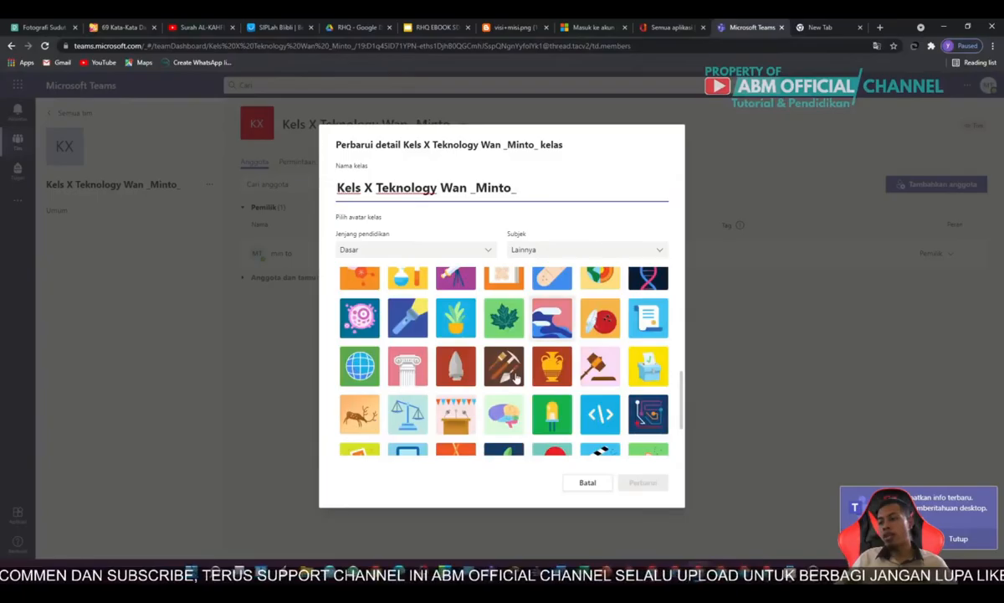
scroll(602, 393, up, 3)
scroll(644, 423, up, 2)
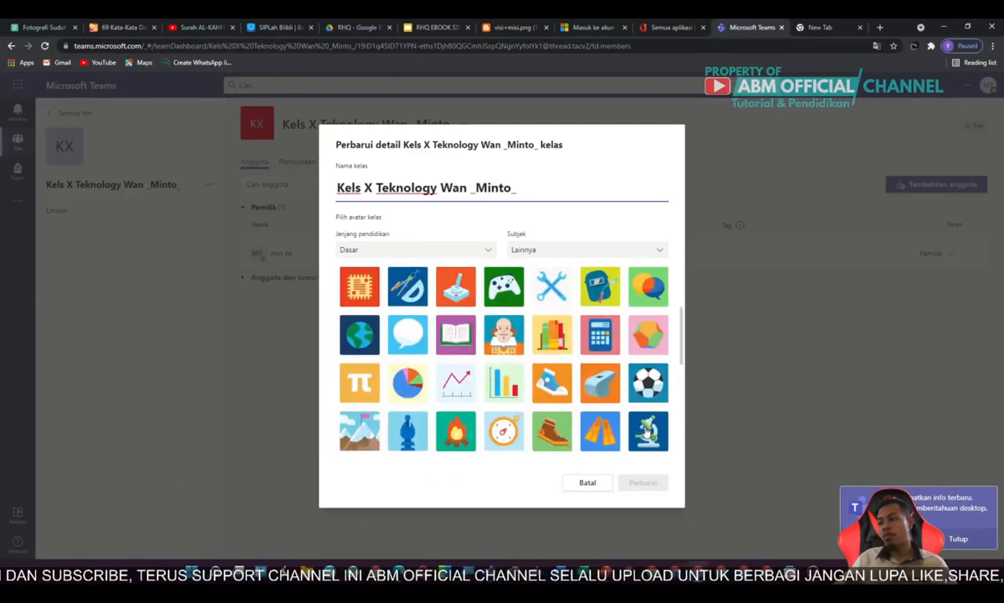
scroll(645, 429, down, 5)
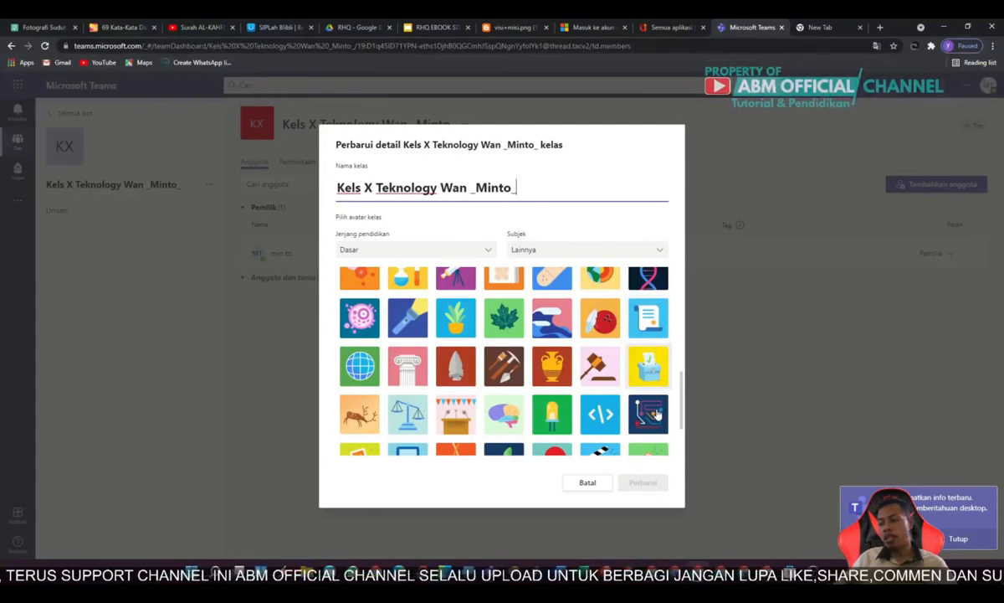
scroll(657, 381, down, 1)
click(652, 360)
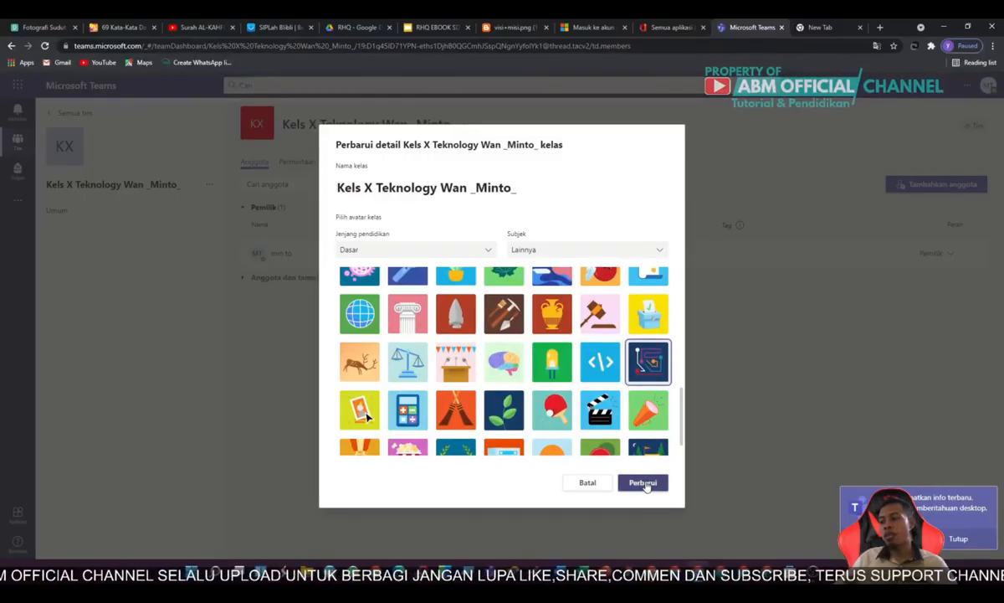
click(643, 484)
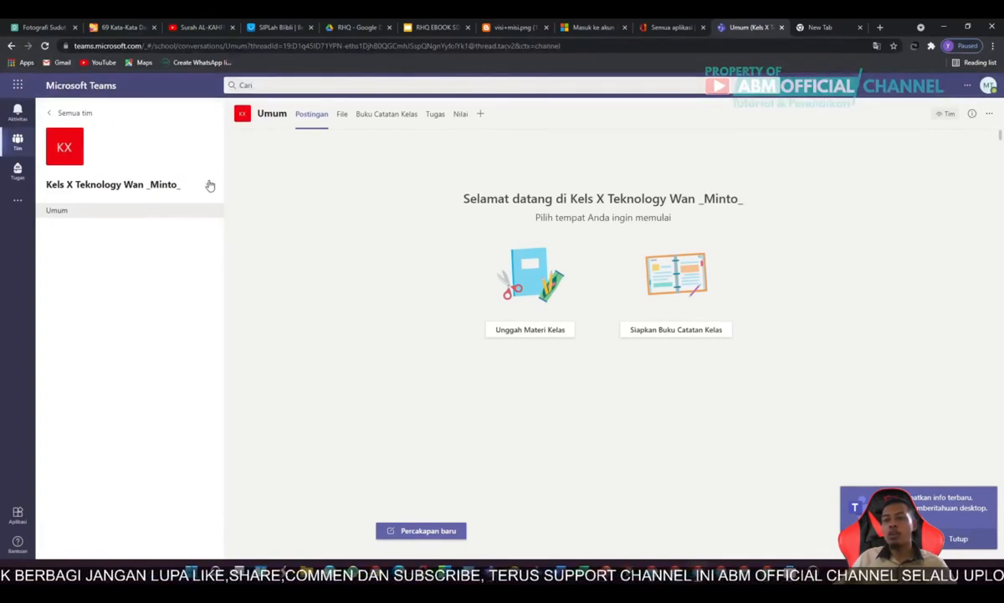
- Try to change the class avatar to the green globe image
click(76, 161)
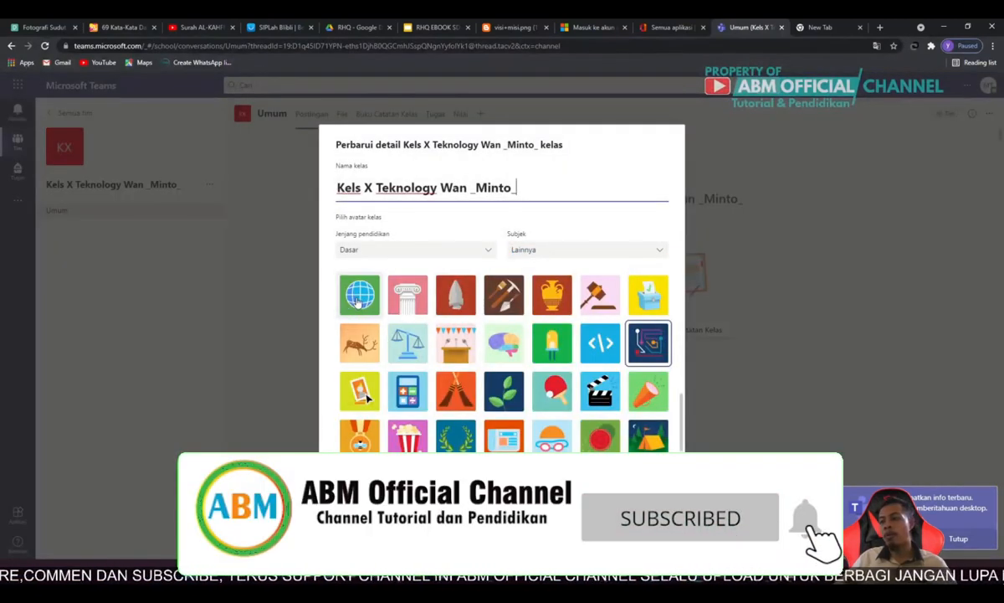
click(359, 298)
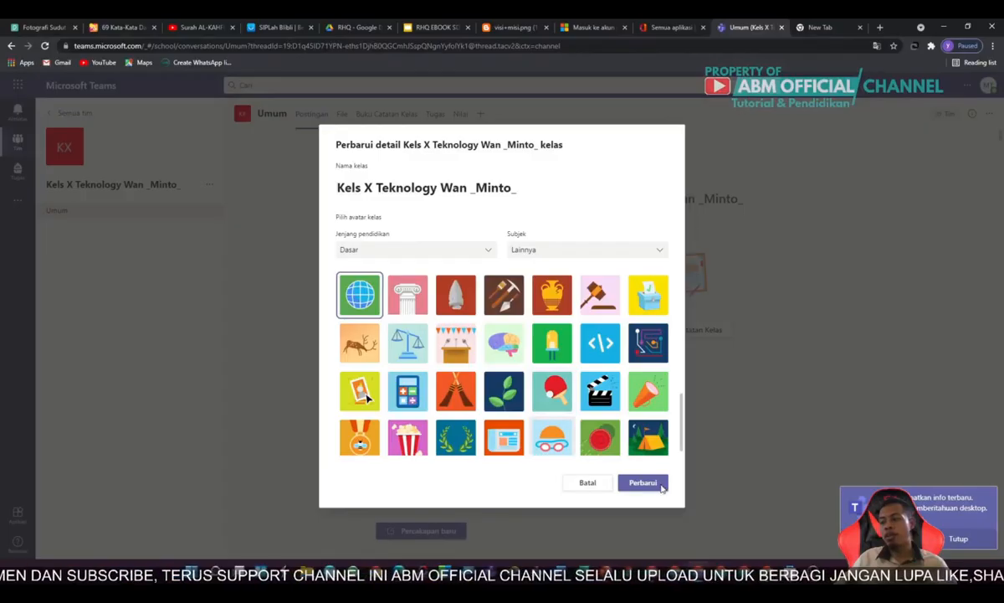
click(661, 487)
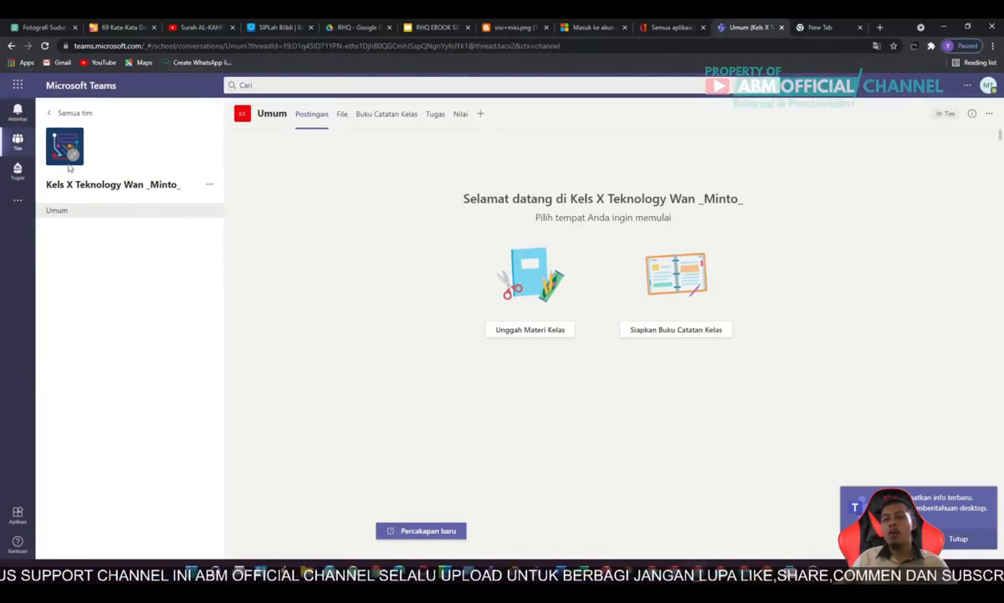
click(209, 185)
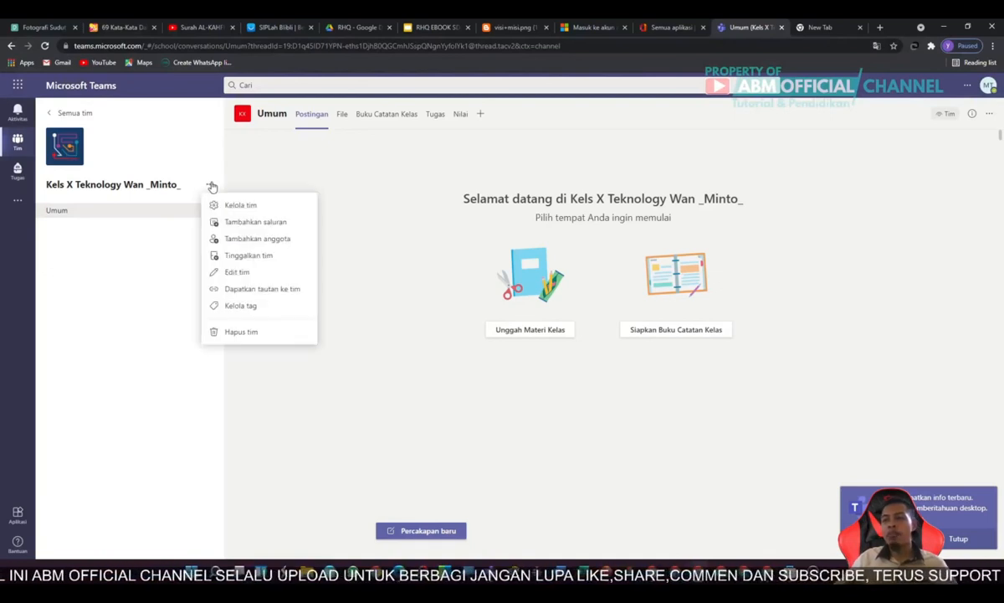
click(262, 275)
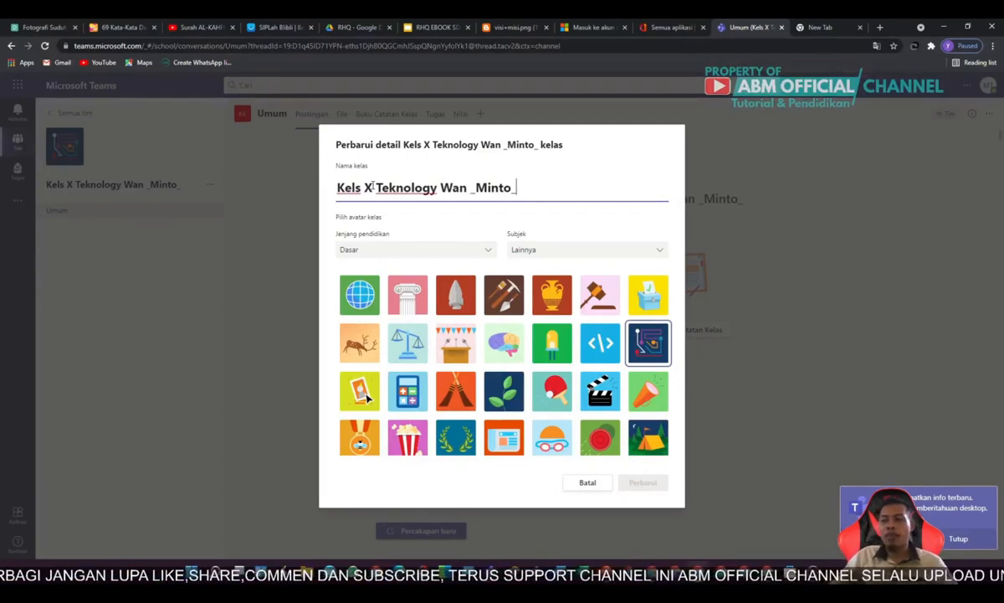
click(487, 254)
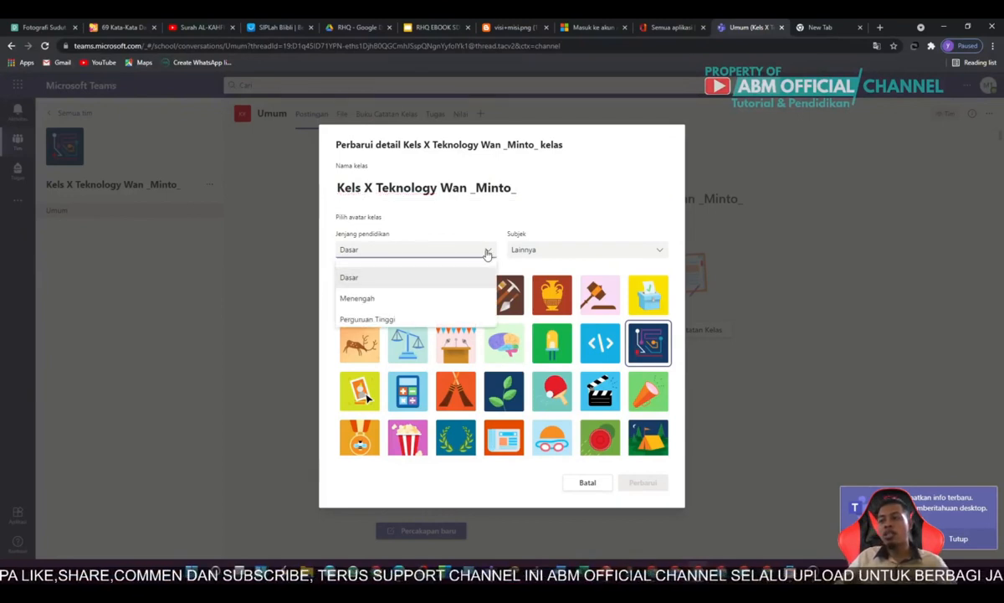
click(375, 299)
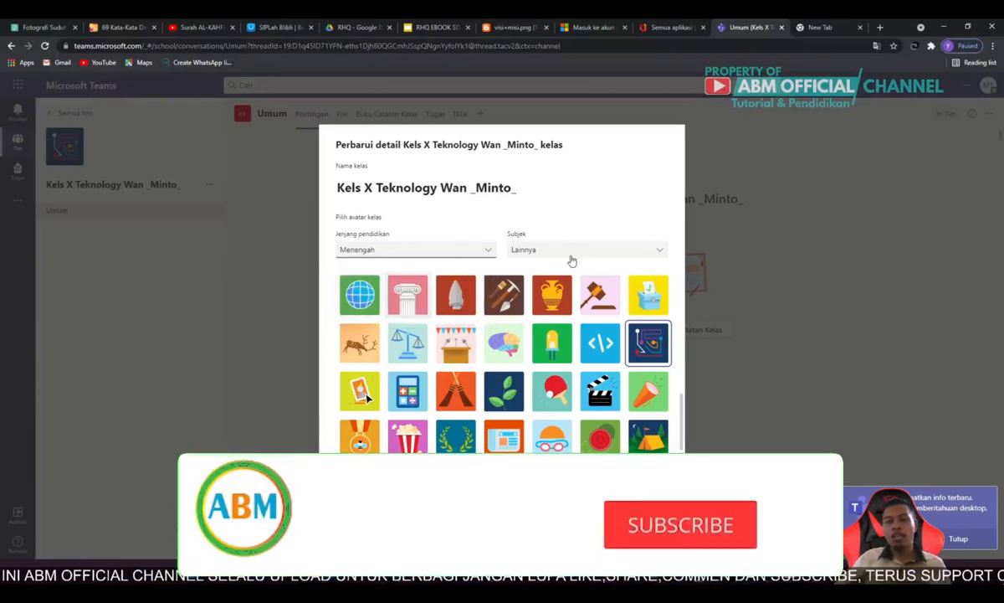
click(572, 251)
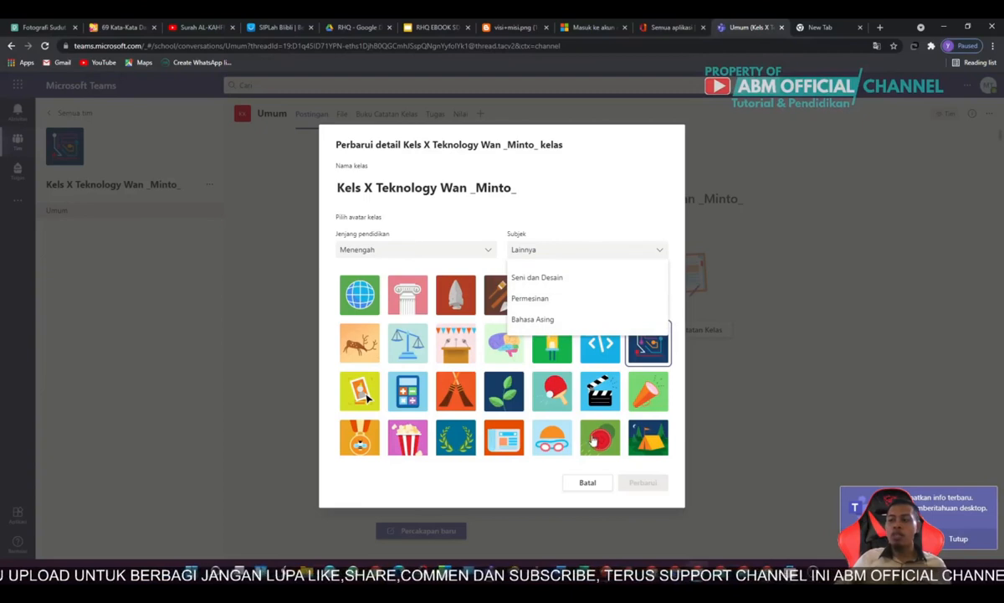
click(557, 194)
click(587, 484)
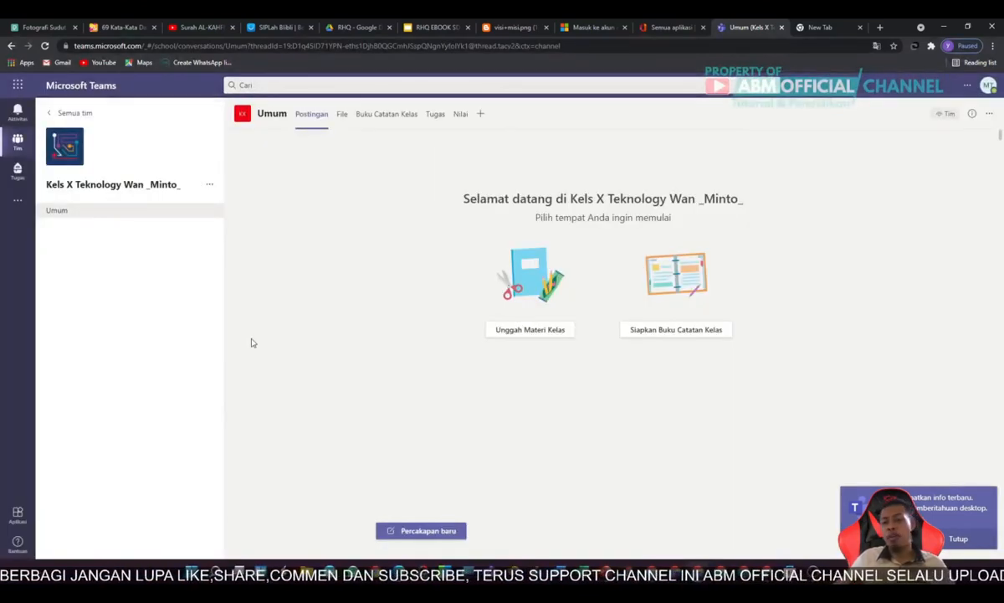
- Open the form for adding members to the team from its management page
click(209, 185)
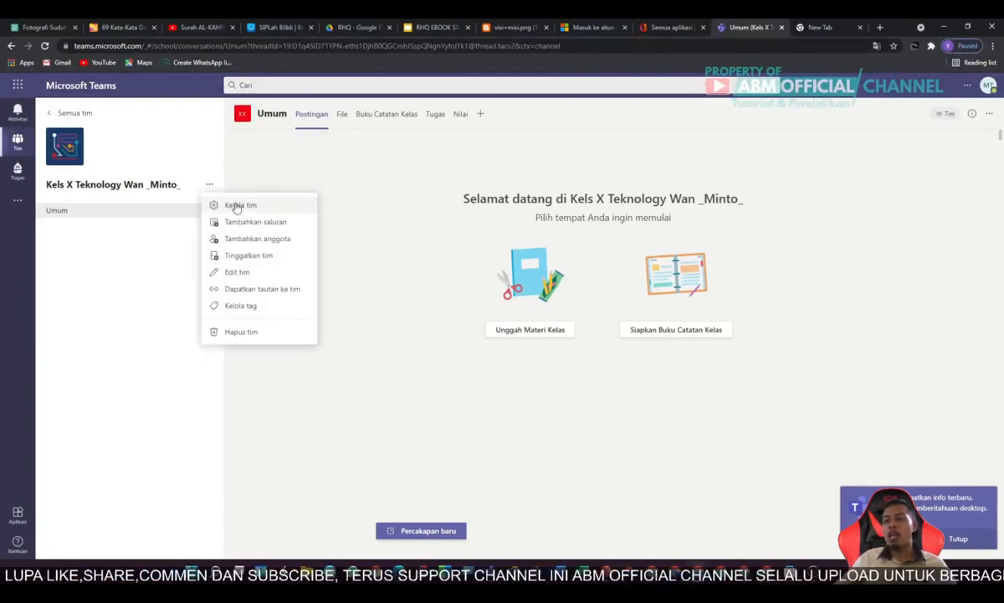
click(237, 206)
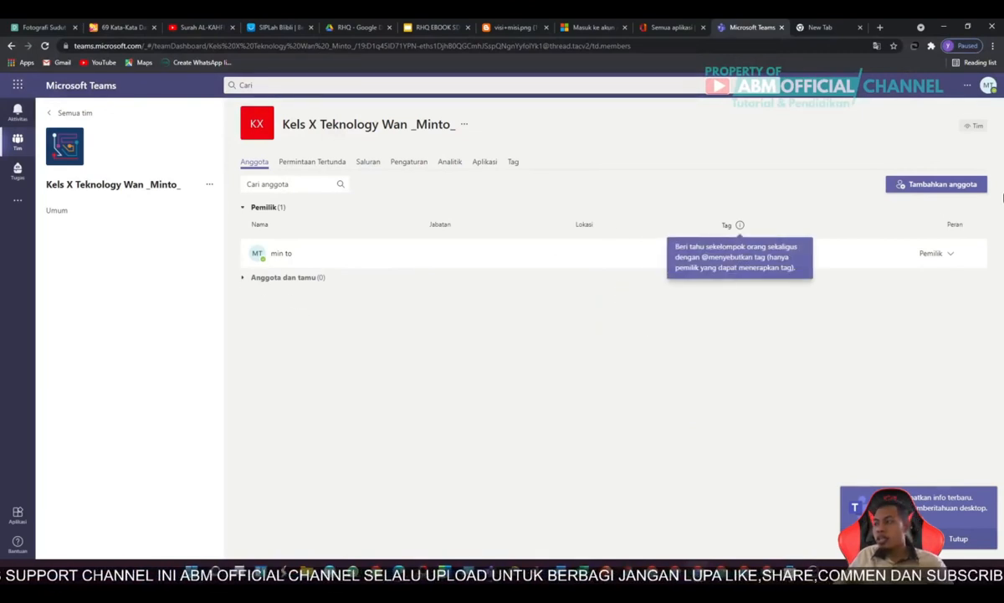
click(932, 186)
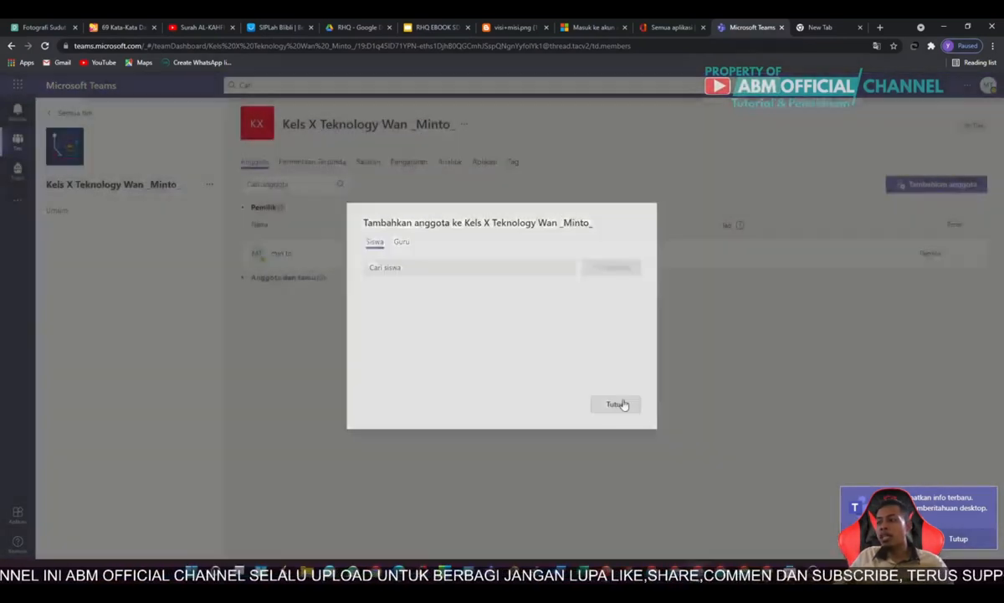
- Reopen the form for adding members and select the first two people as students by searching their names
click(621, 406)
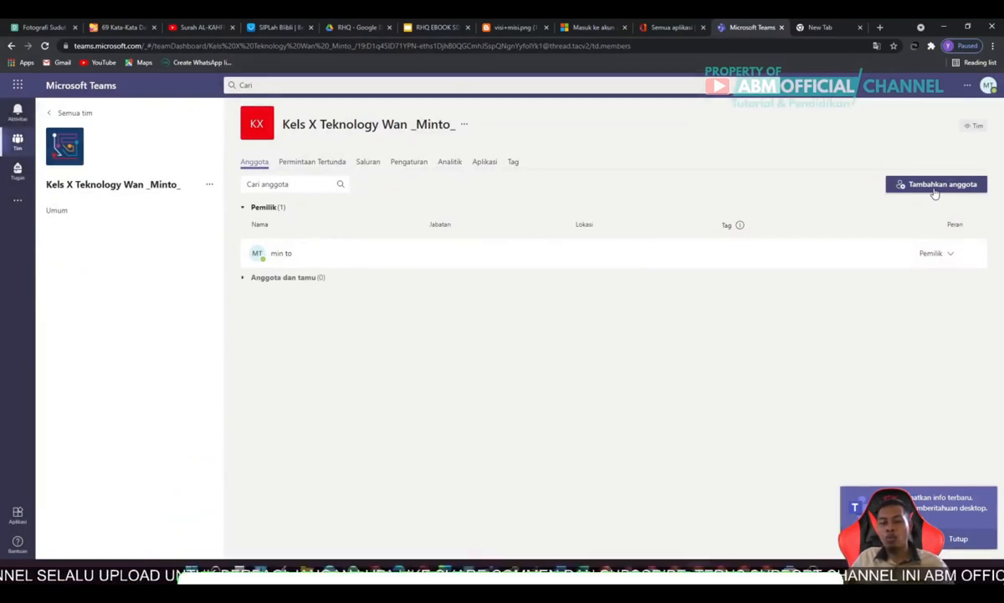
click(935, 188)
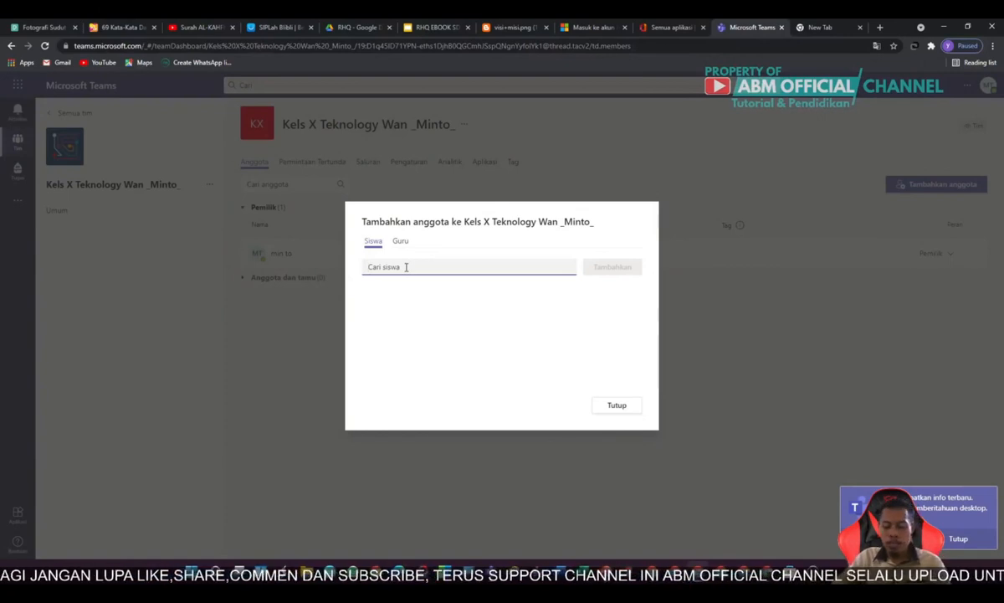
text(sya)
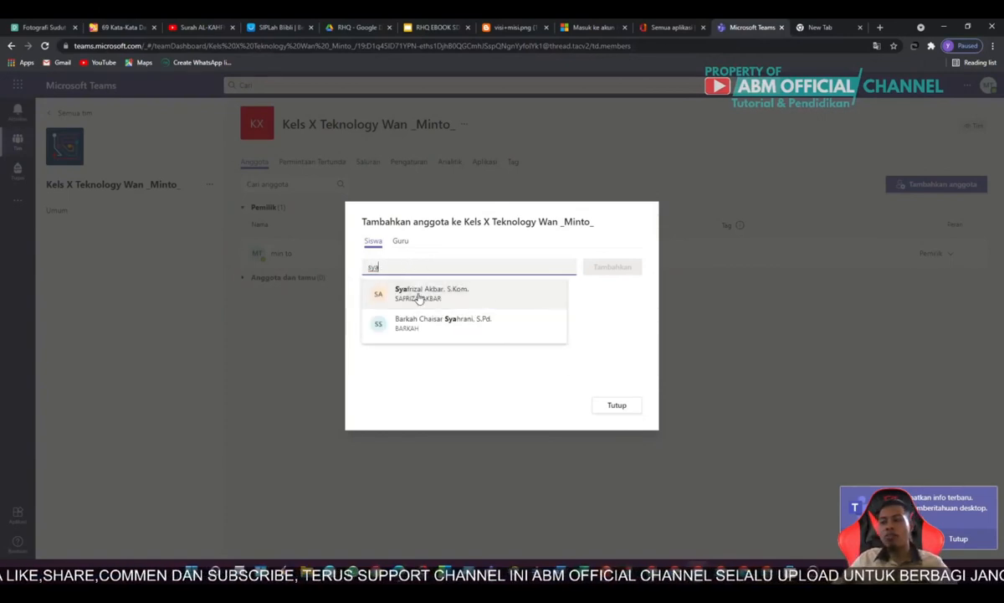
click(417, 293)
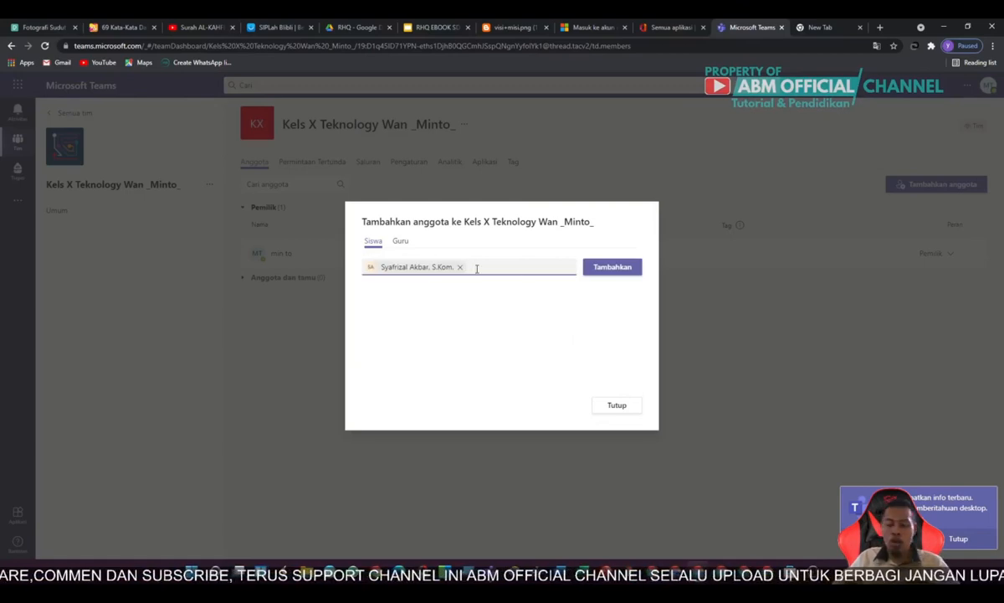
text(syaf)
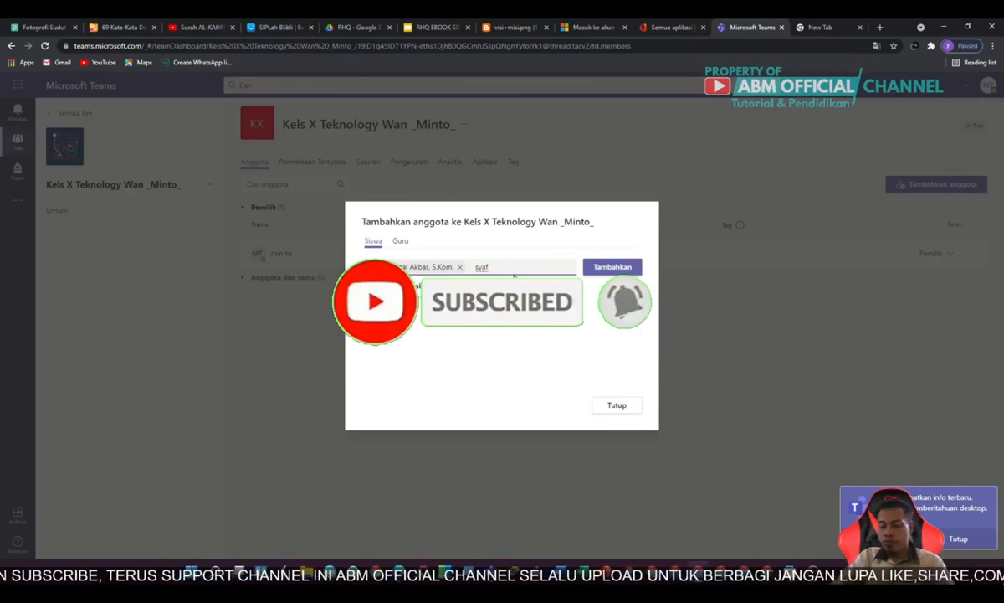
key(BackSpace)
key(BackSpace)
key(BackSpace)
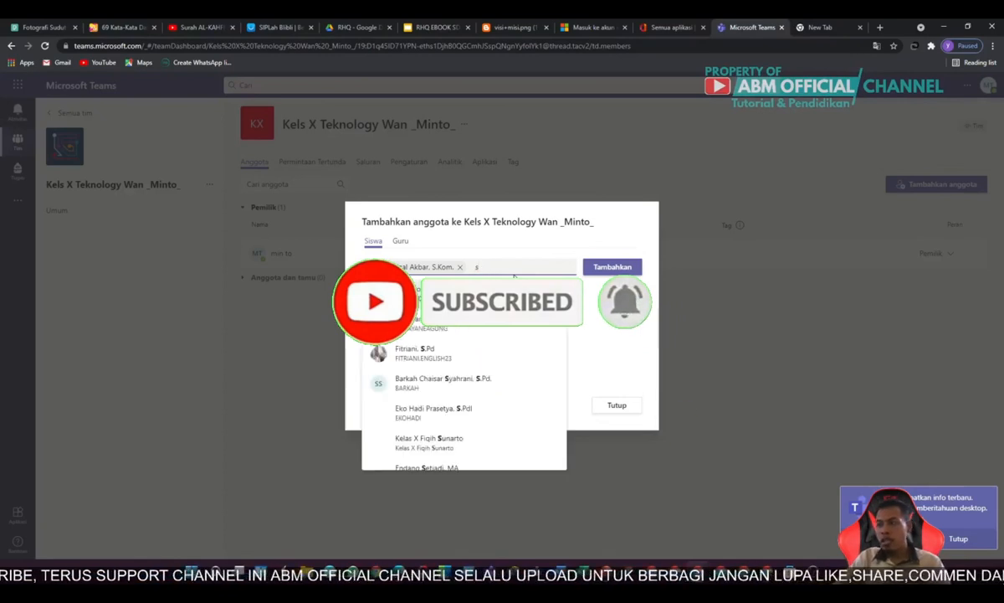
key(BackSpace)
click(444, 291)
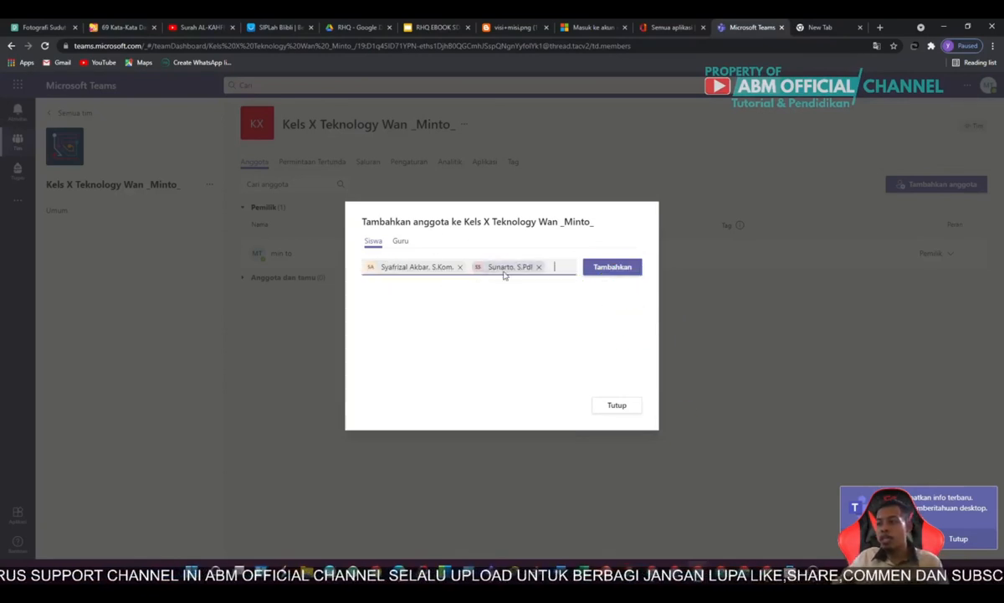
- Select two more people as students, then add all four selected people to the team
text(cahay)
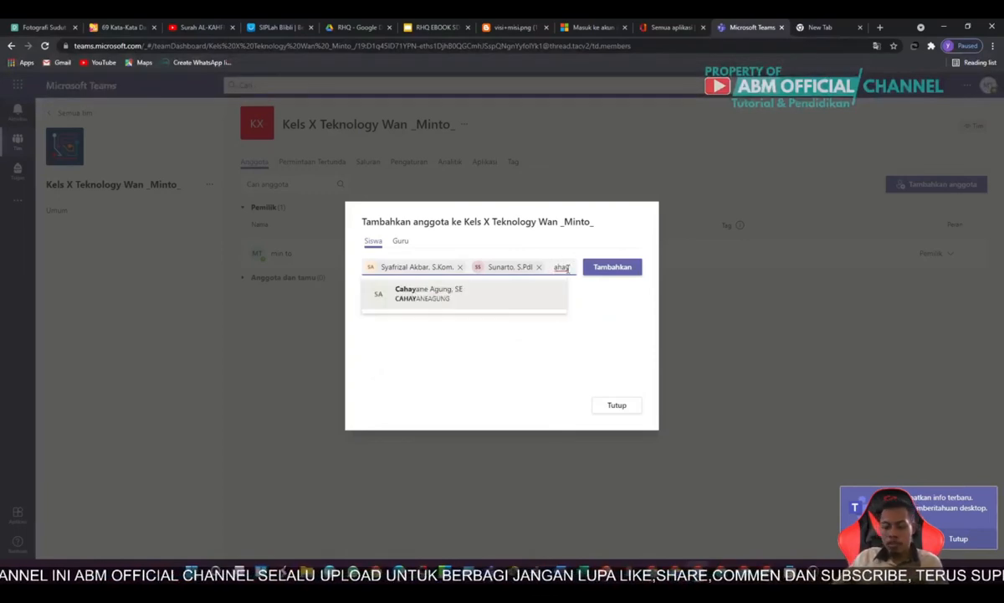
double_click(565, 268)
key(BackSpace)
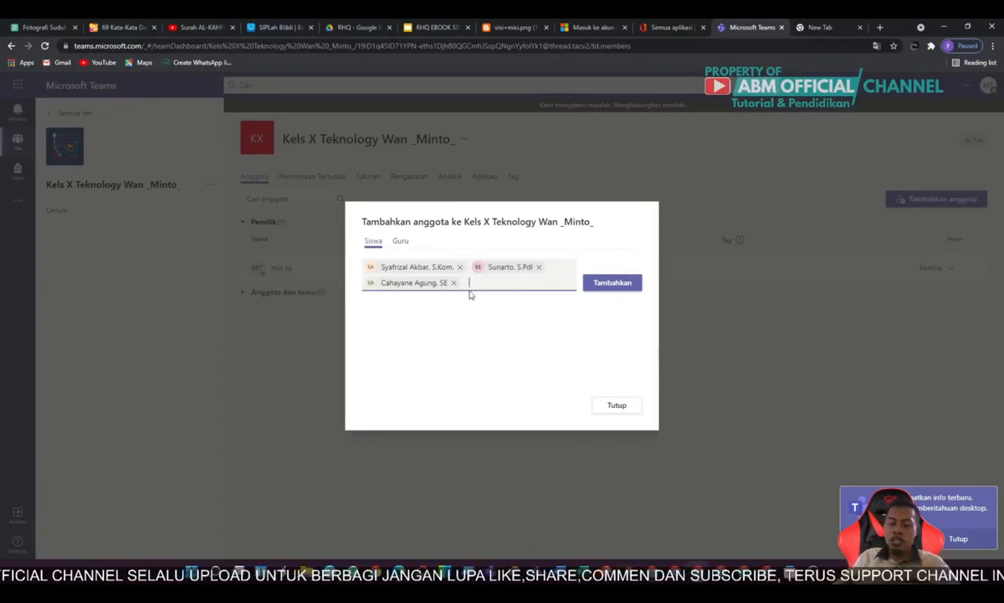
text(bark)
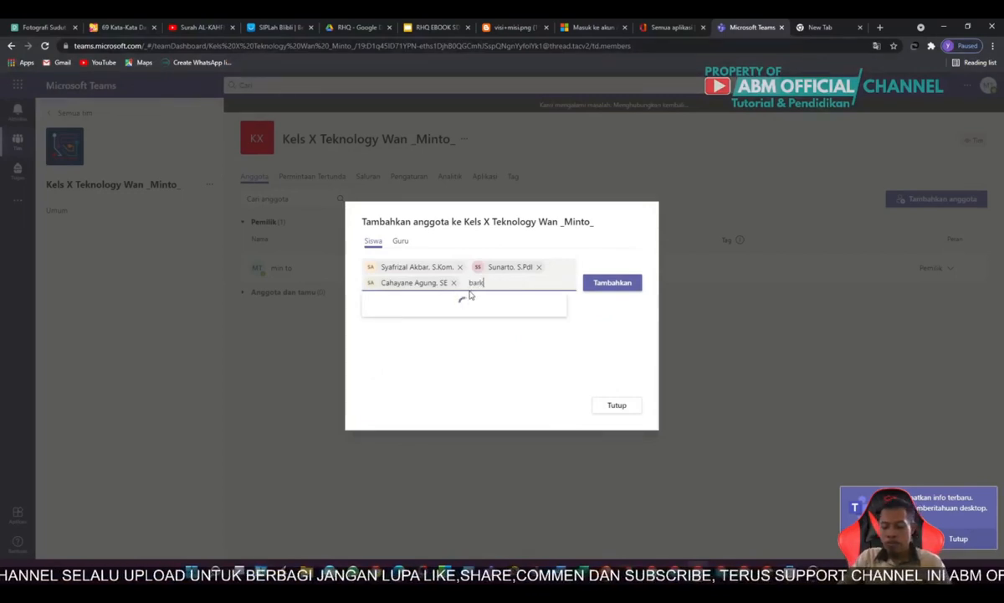
text(ah)
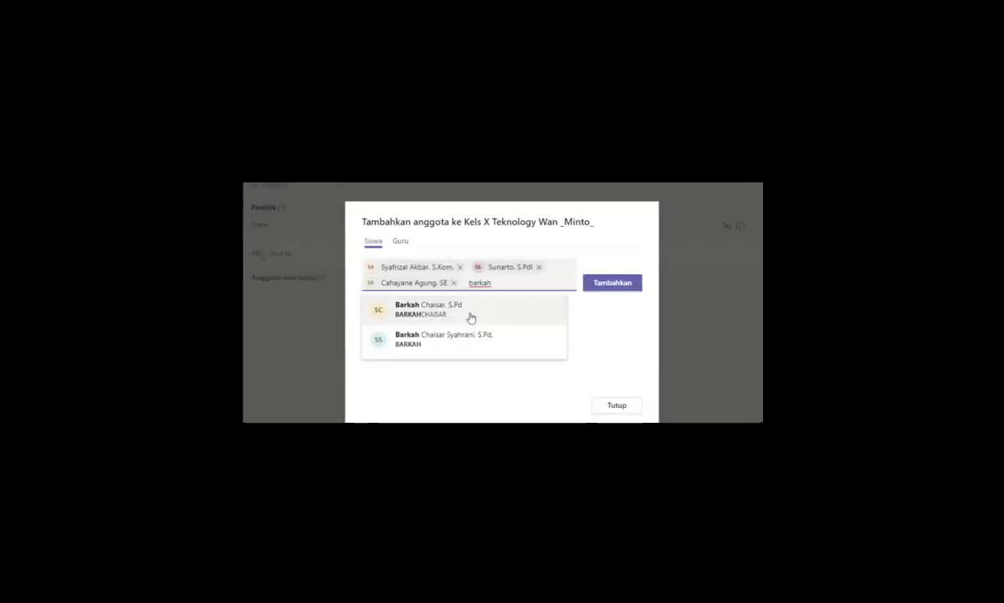
click(454, 336)
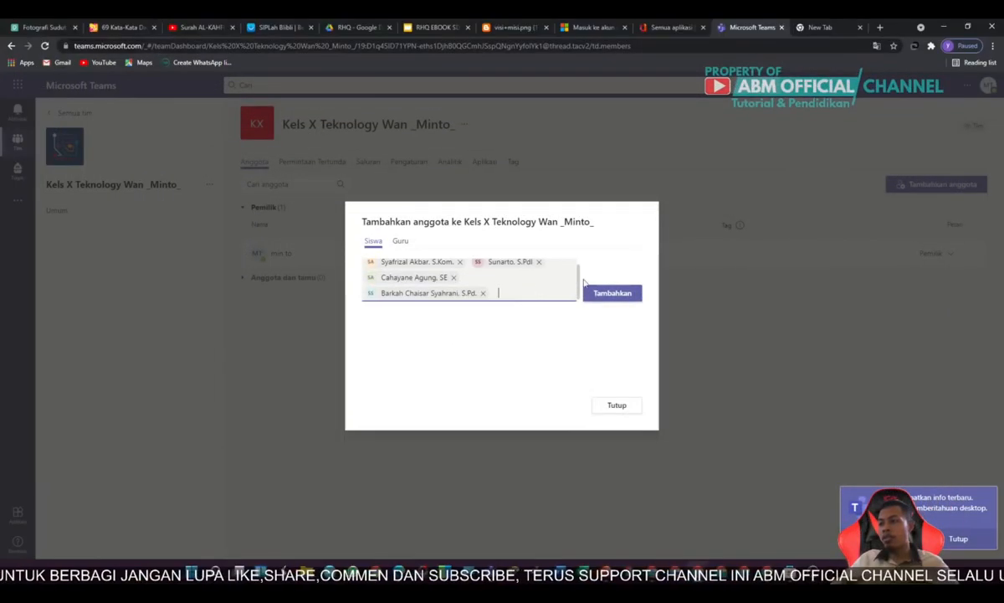
click(621, 295)
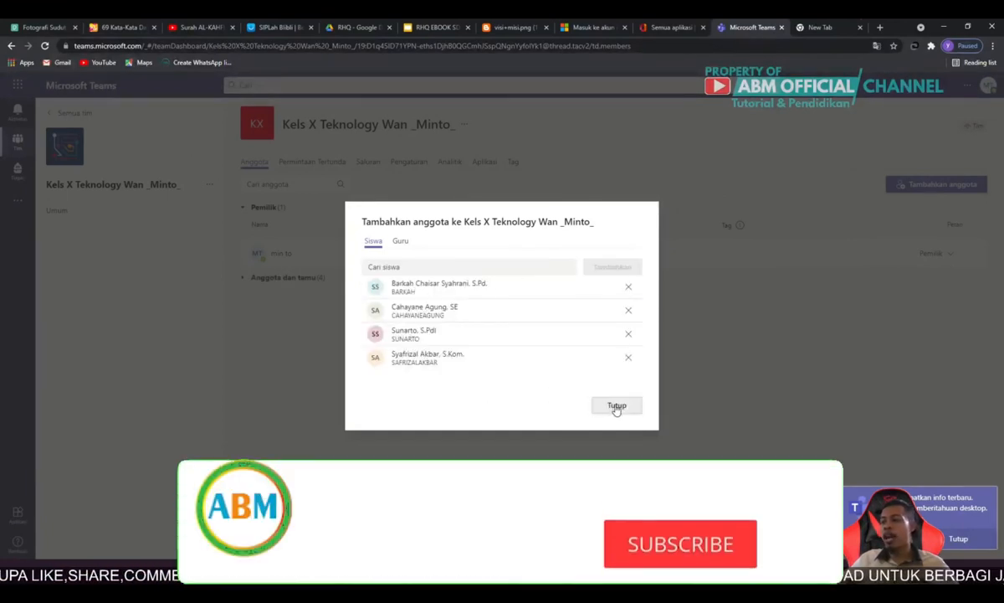
click(610, 406)
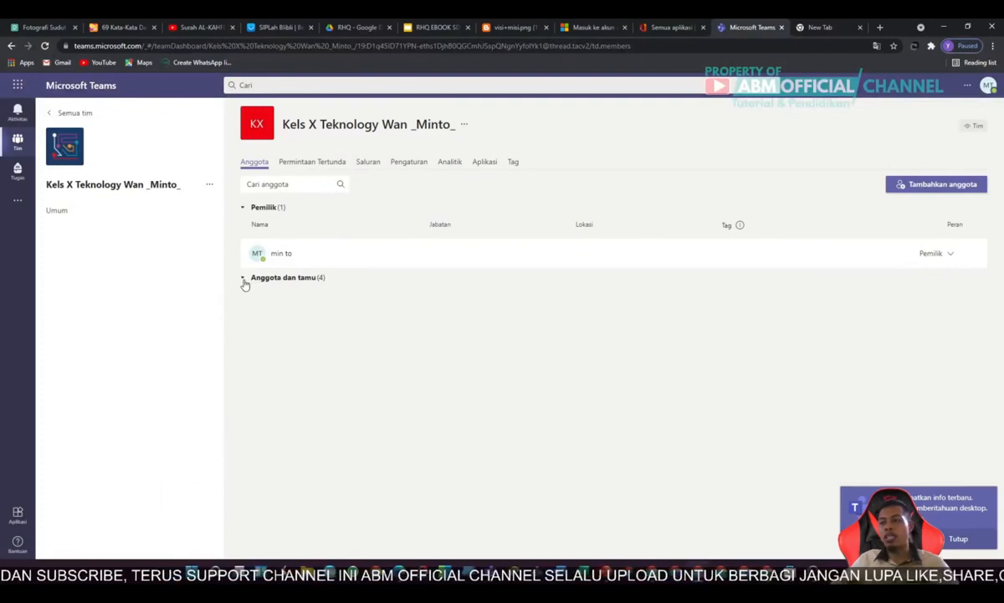
- Expand the members and guests list and change the first listed member's role to Pemilik (owner)
click(244, 279)
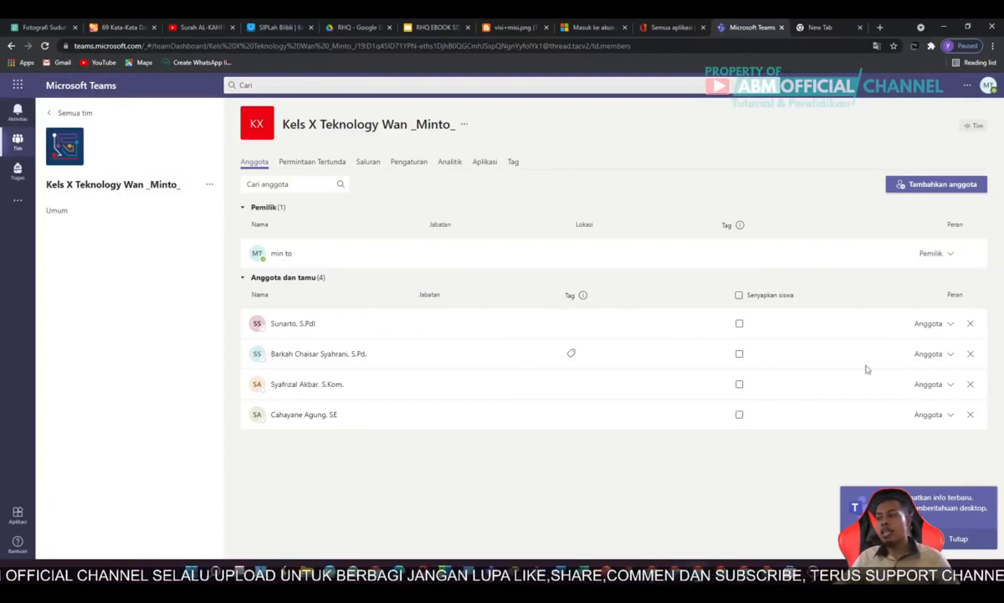
click(950, 331)
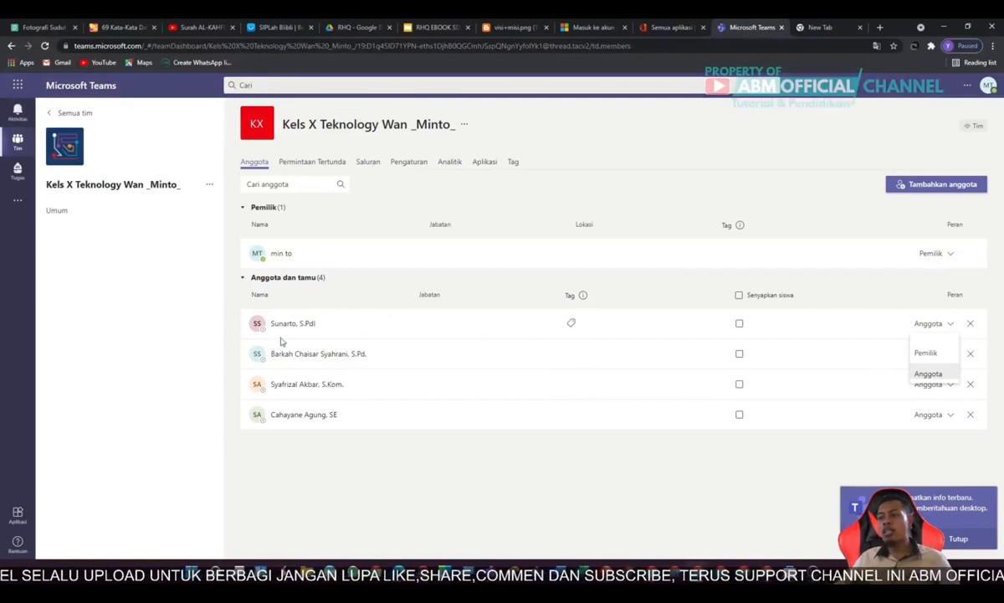
click(930, 353)
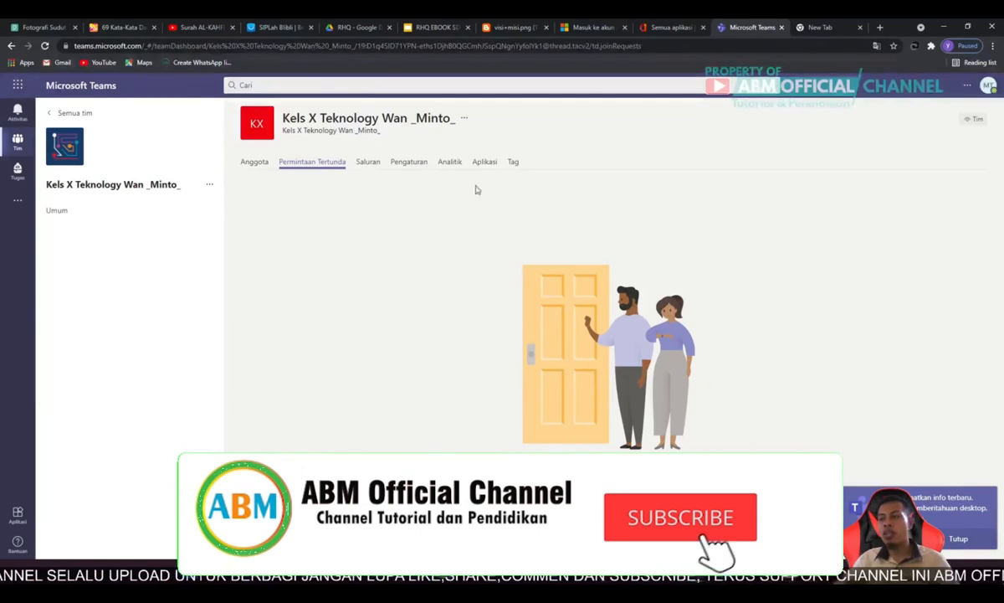
- Review the team's channels and its guest permission settings
click(362, 163)
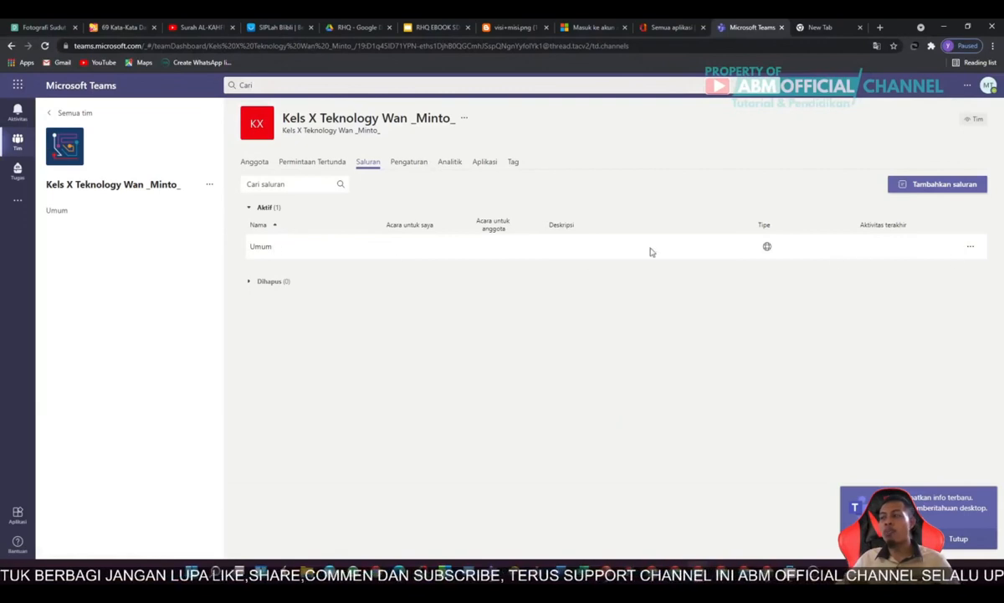
click(408, 163)
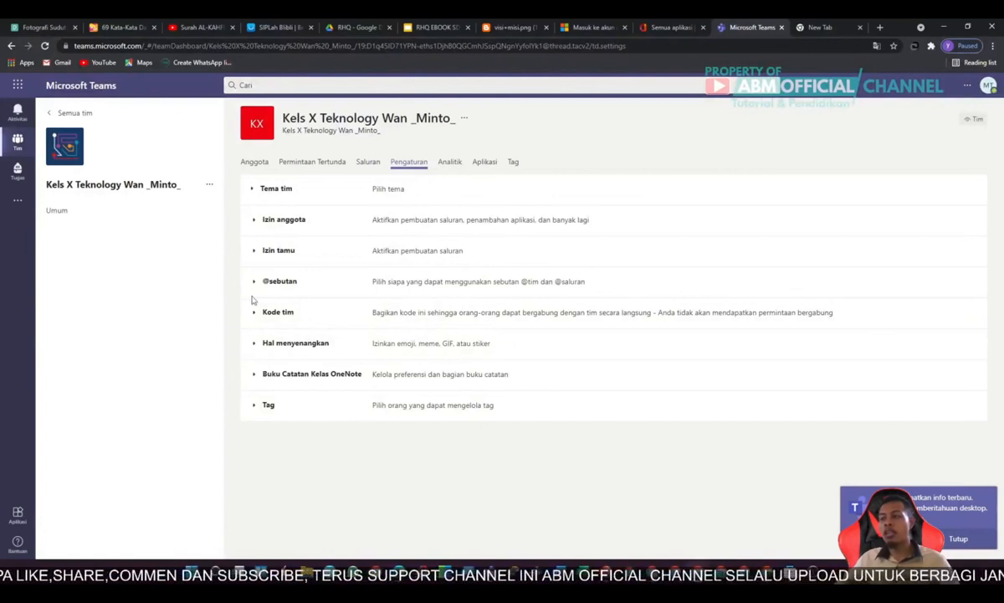
click(260, 254)
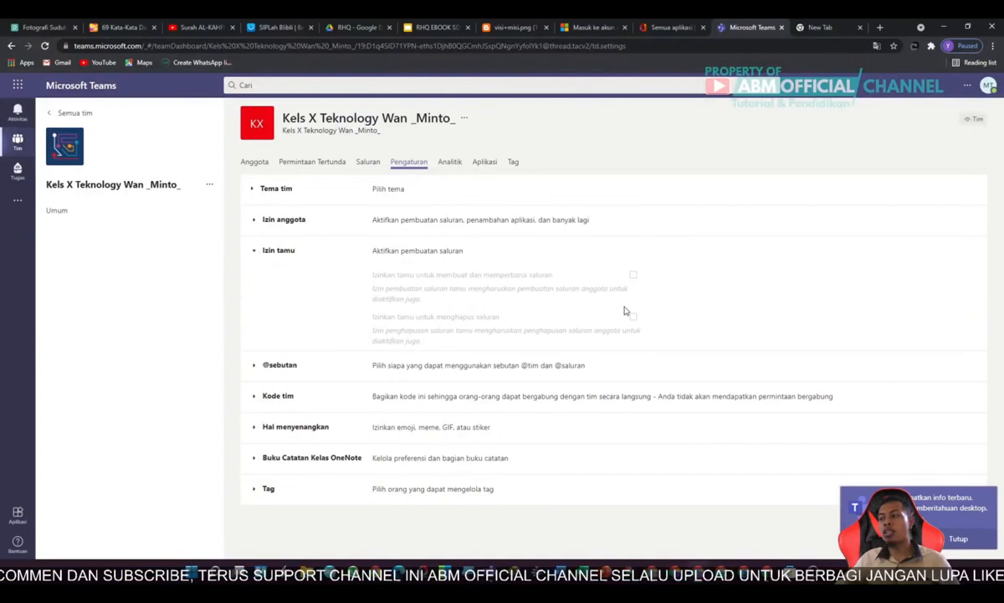
click(256, 251)
- Change the team theme by updating the class avatar to the dark blue circuit board image
click(260, 192)
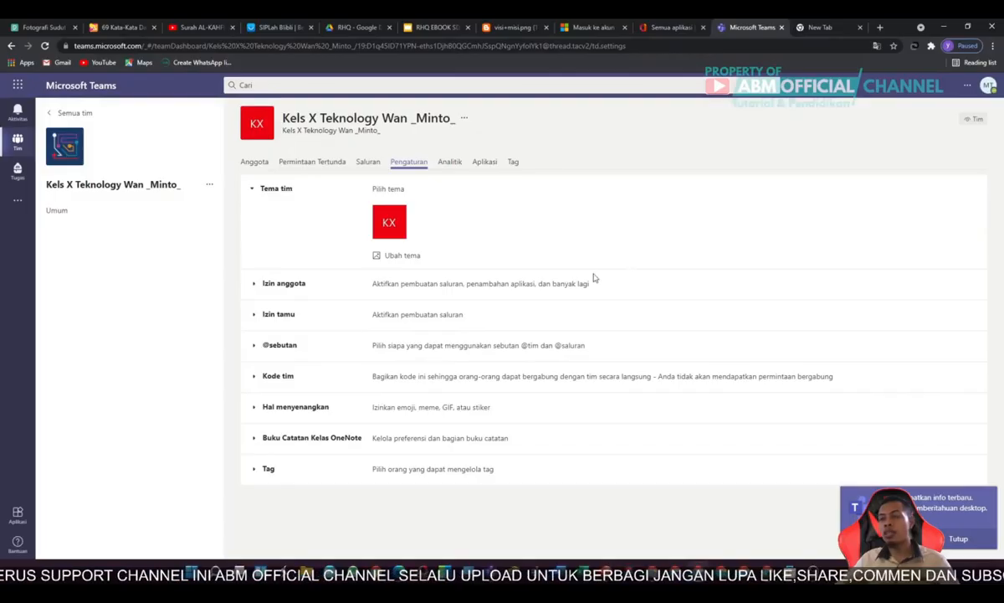
click(378, 258)
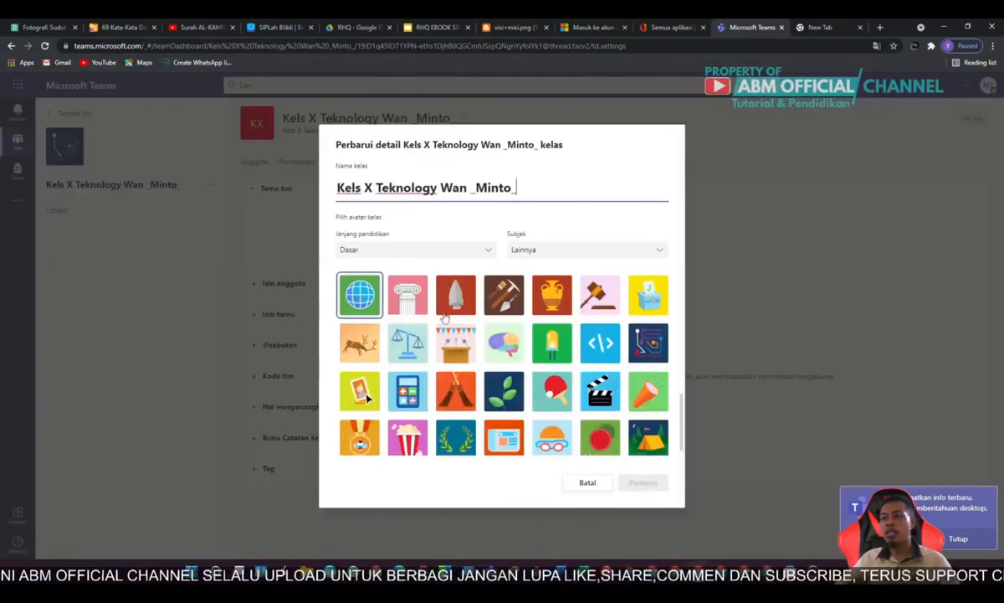
click(352, 277)
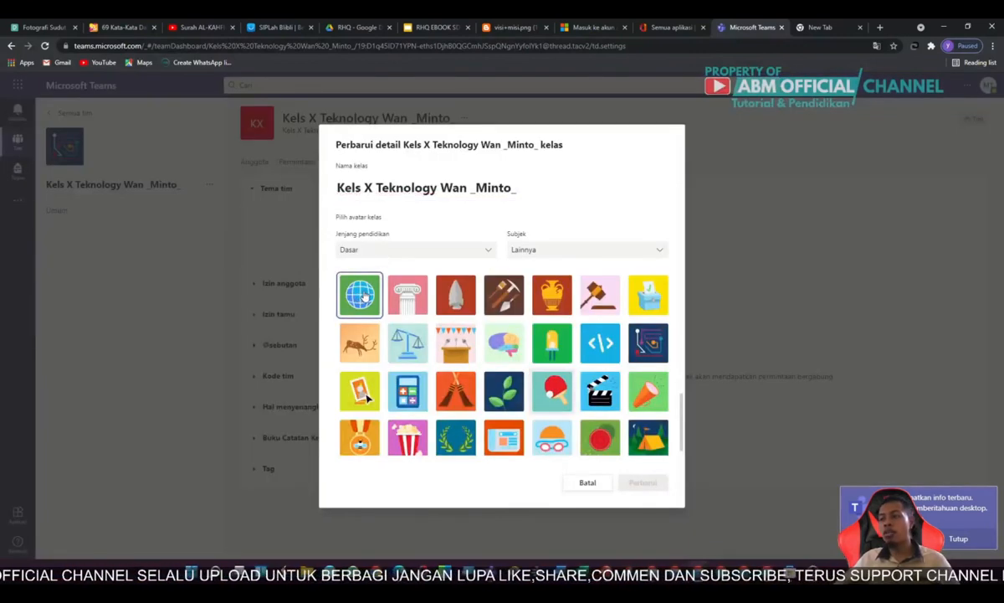
click(410, 293)
click(360, 297)
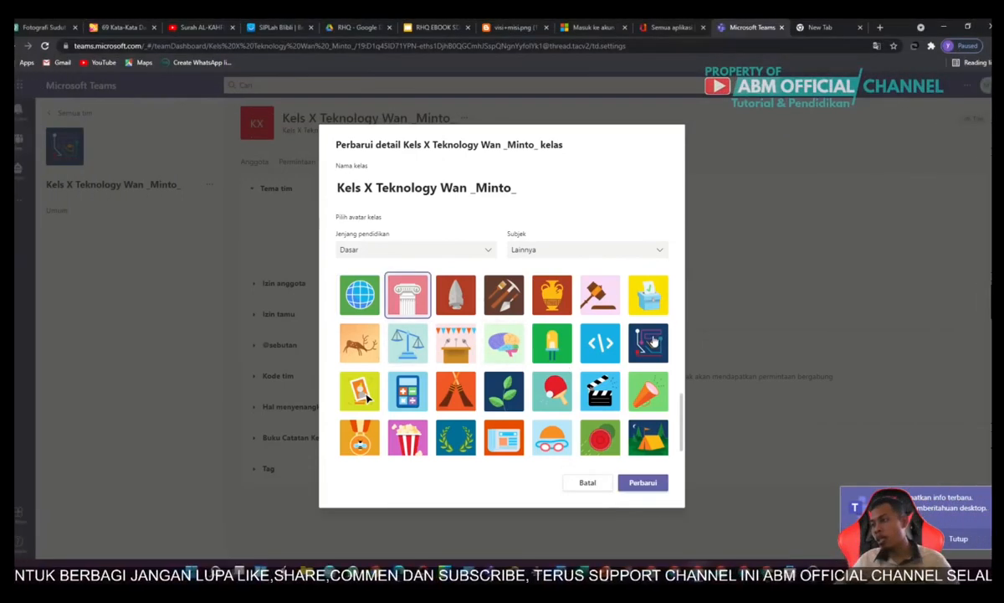
scroll(653, 335, down, 1)
click(644, 289)
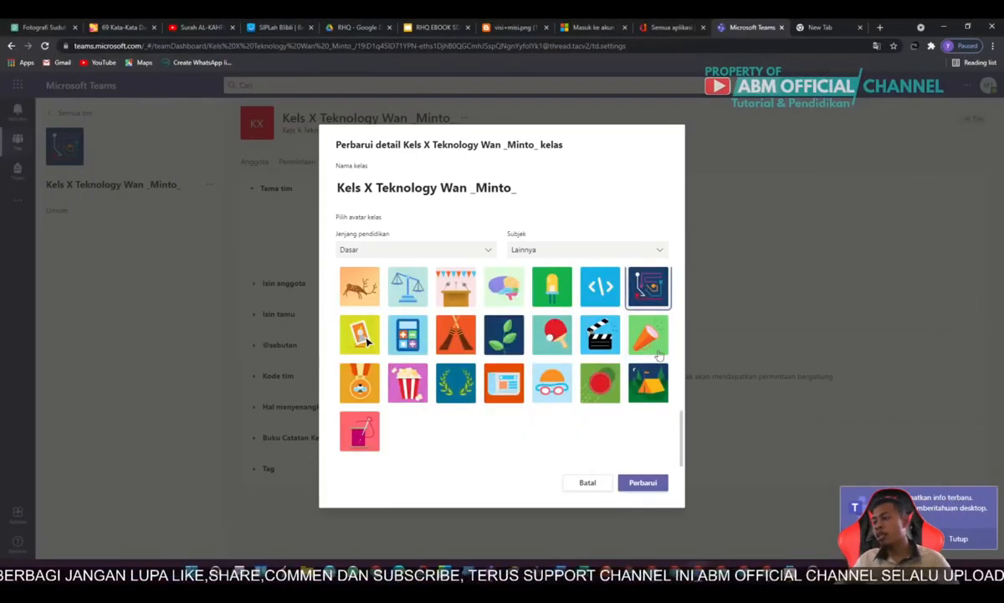
click(645, 483)
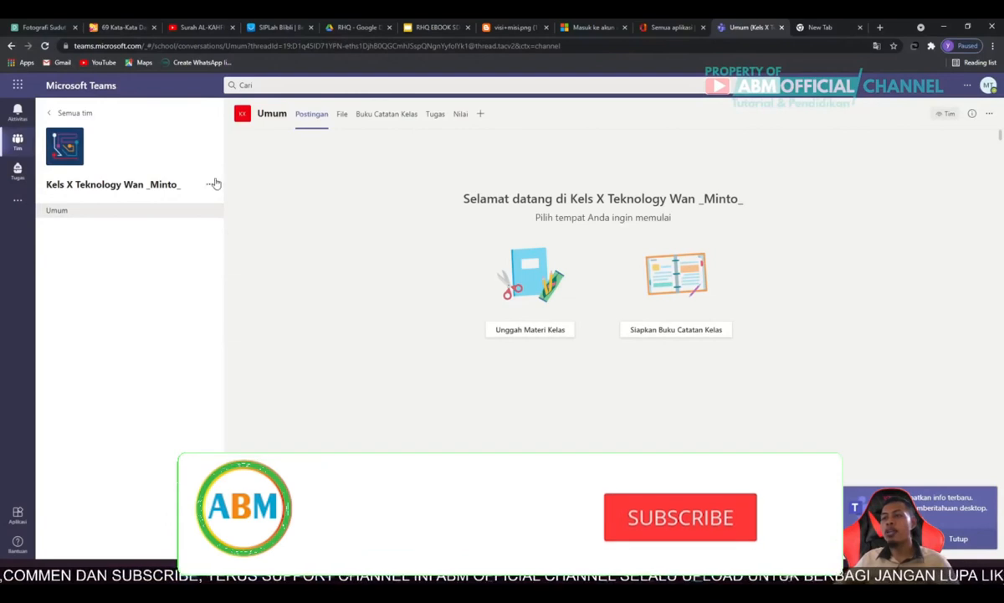
- Generate a team code in the team's management settings and view it in full screen
click(211, 187)
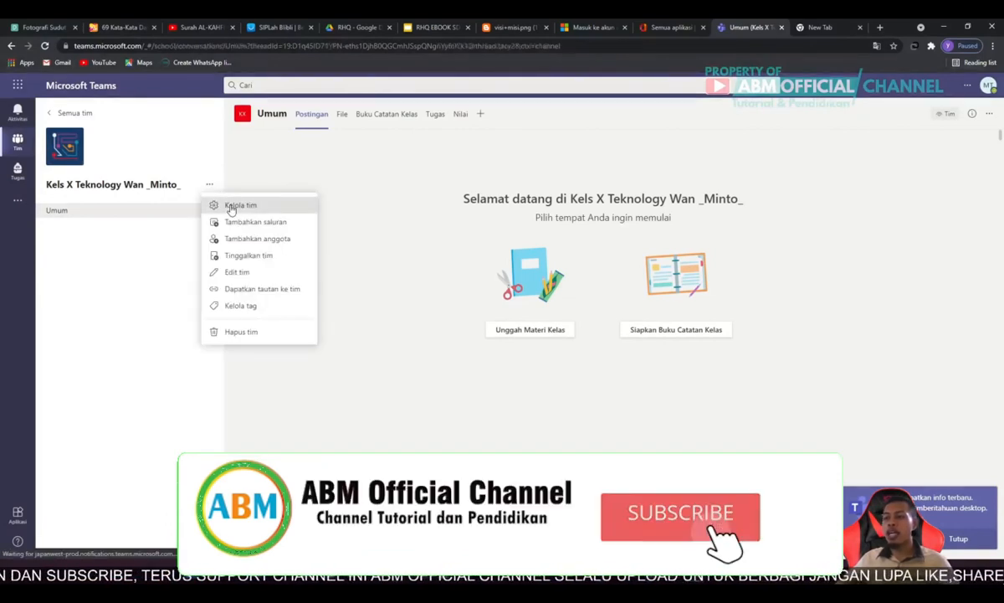
click(231, 206)
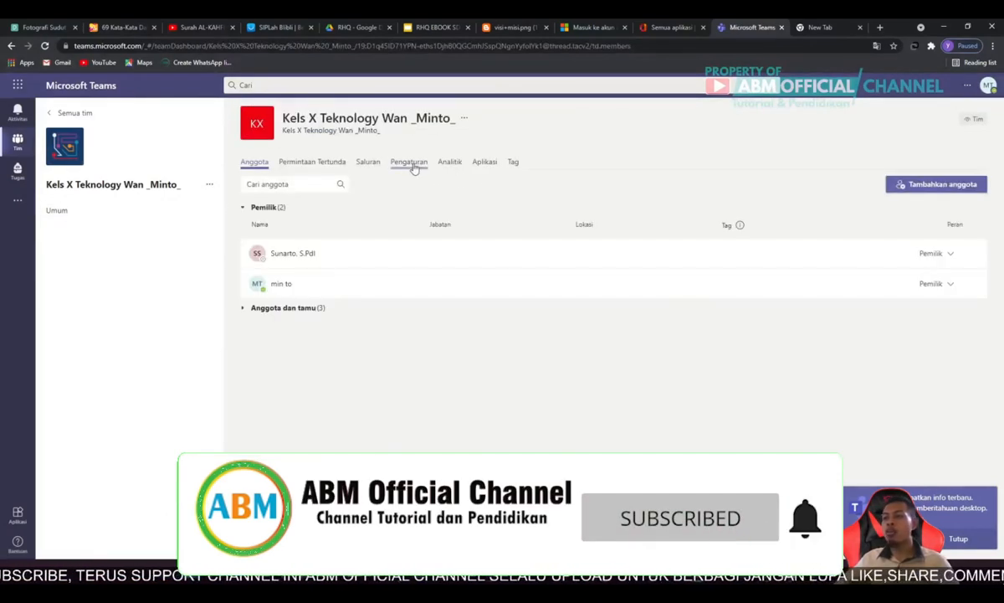
click(418, 162)
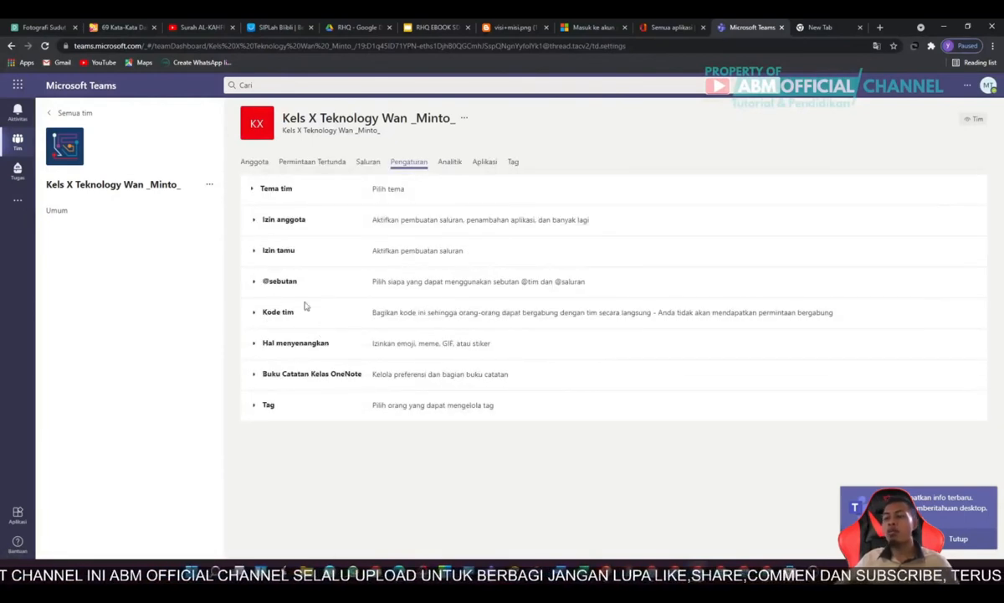
click(263, 319)
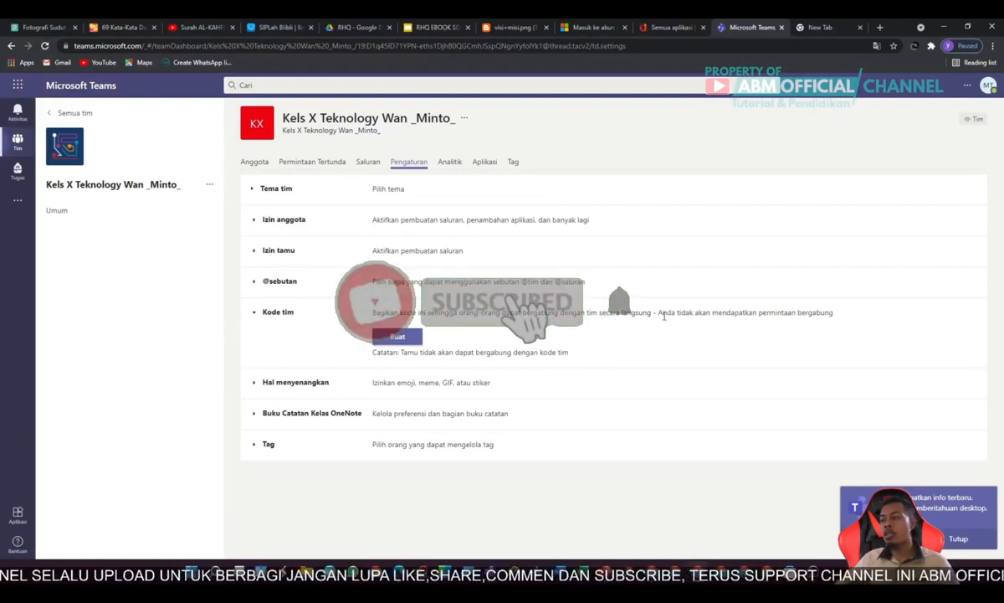
click(389, 344)
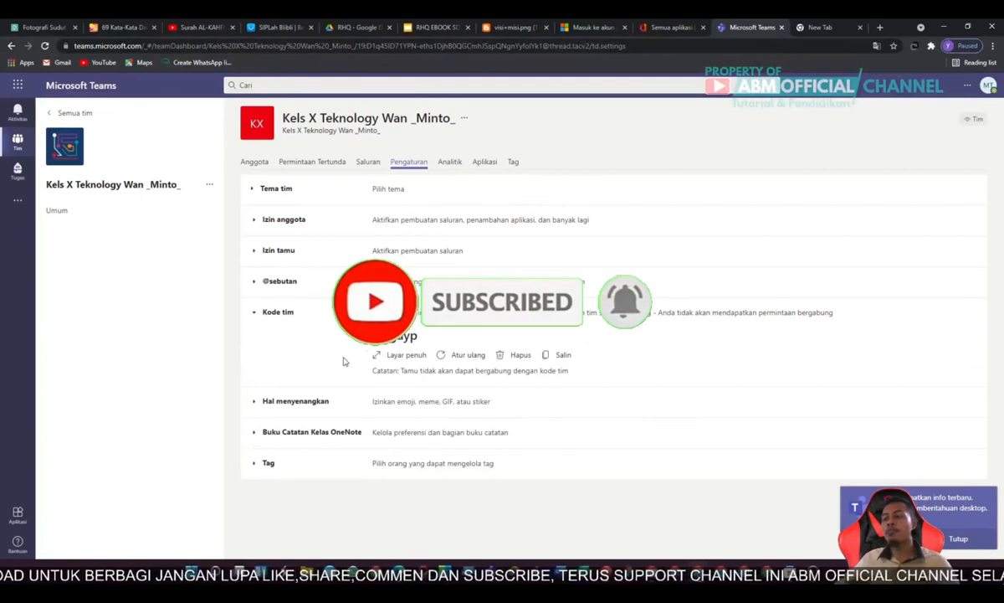
click(381, 354)
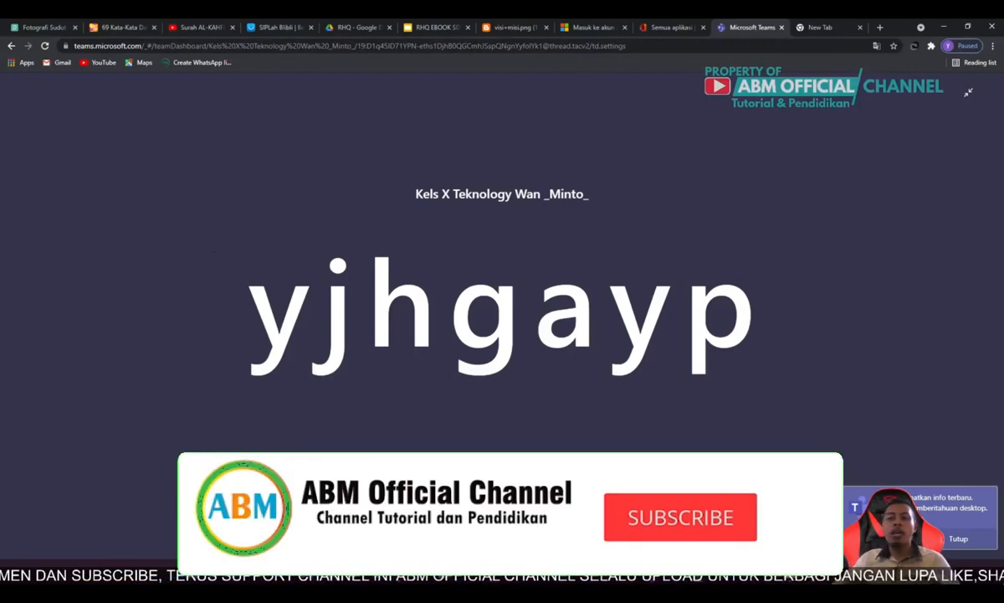
click(968, 94)
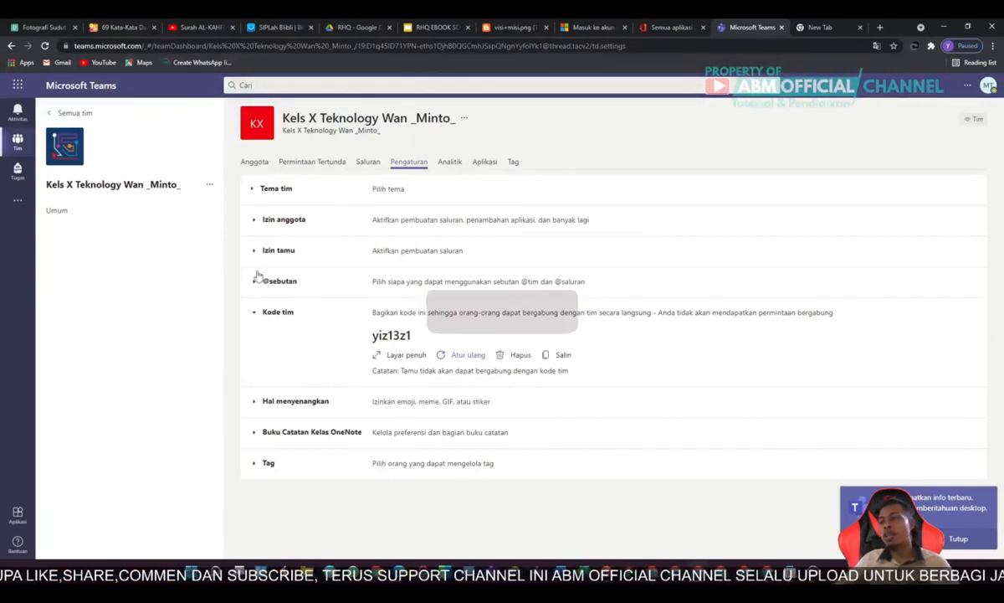
- Examine the team's analytics, including the roles, active users and meetings sections
click(451, 165)
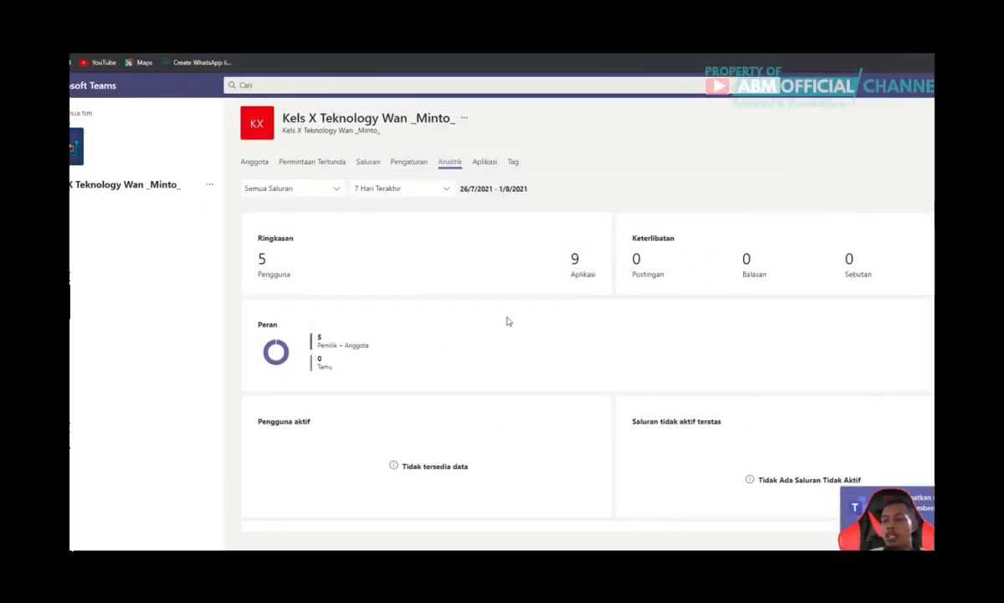
scroll(289, 308, down, 2)
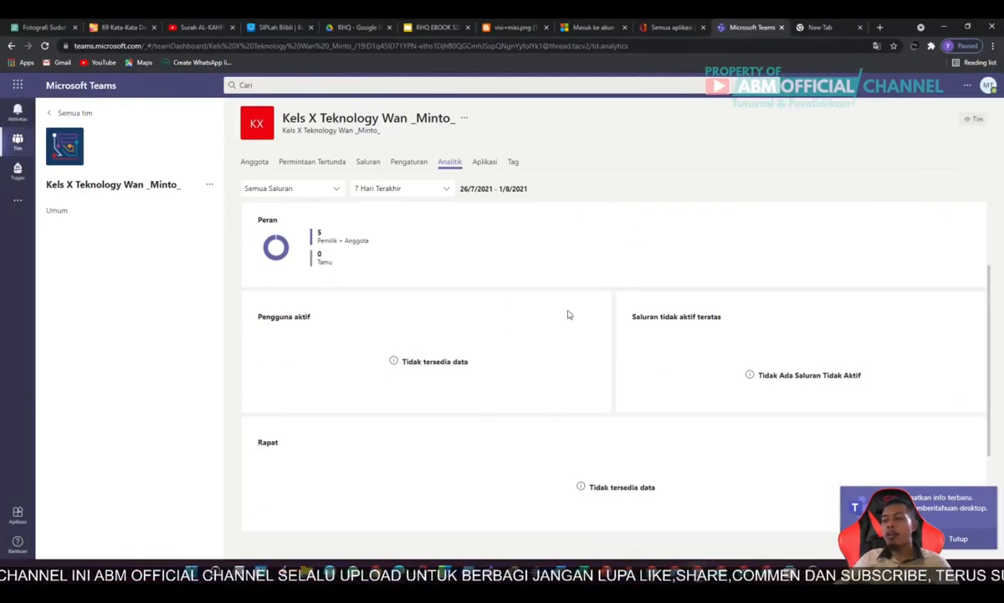
- Review the remaining analytics sections of the team, down to meetings and engagement
scroll(503, 385, down, 3)
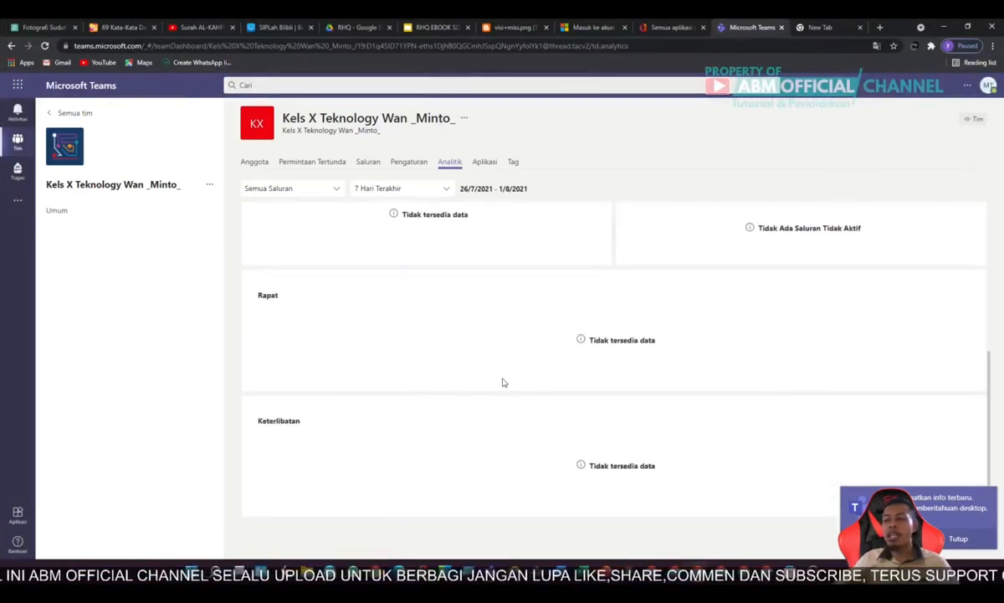
scroll(503, 371, up, 5)
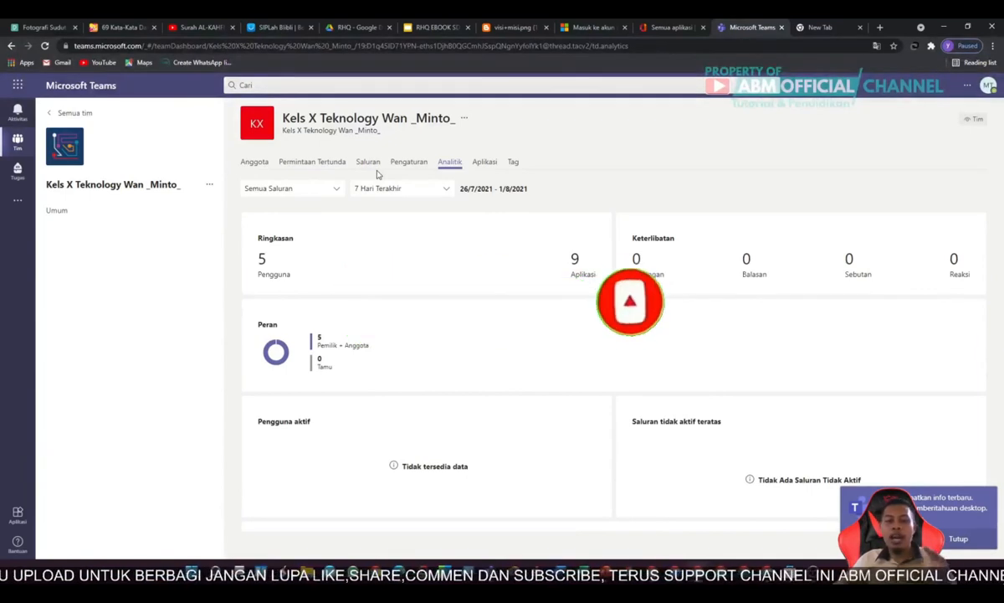
- Add a channel named "Materi Kelas" to the team and set it to show automatically in everyone's channel list
click(210, 186)
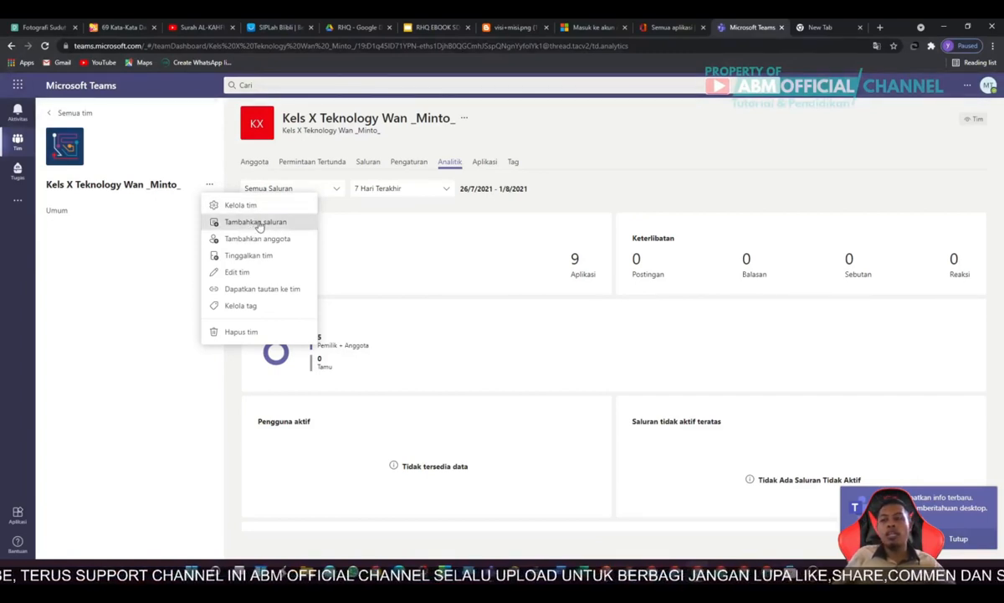
click(257, 223)
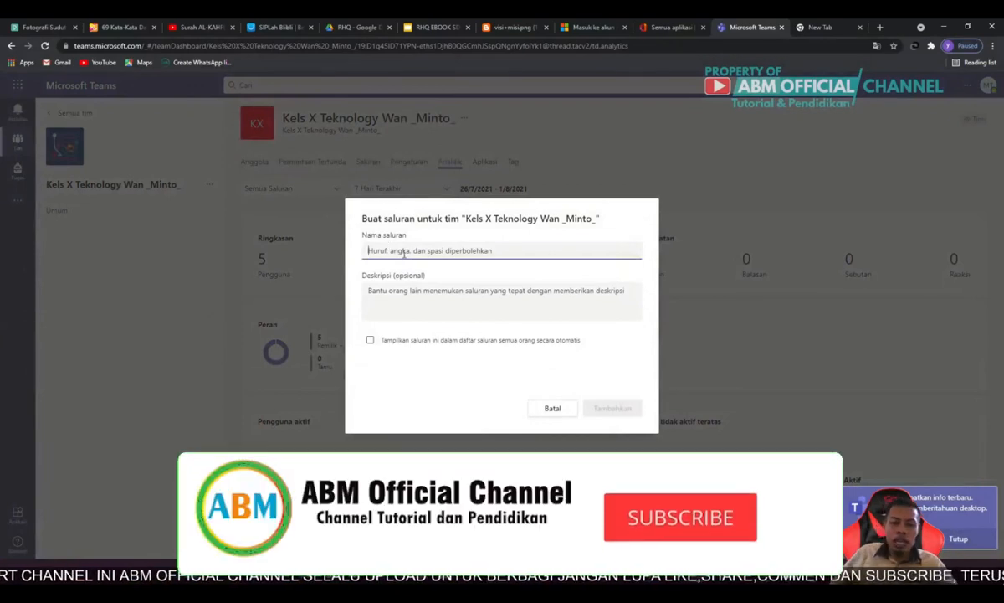
text(Materi K)
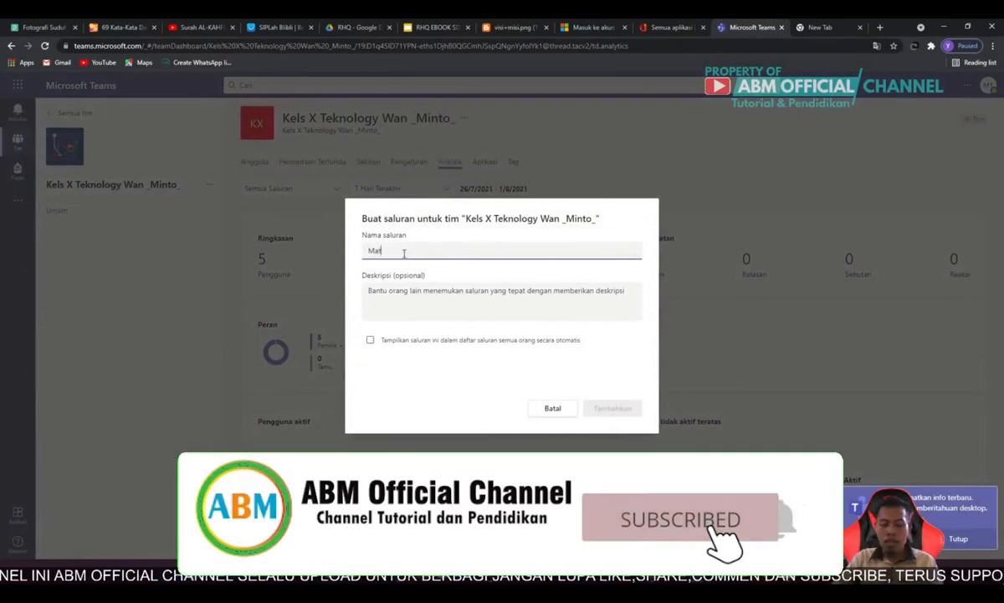
text(elas)
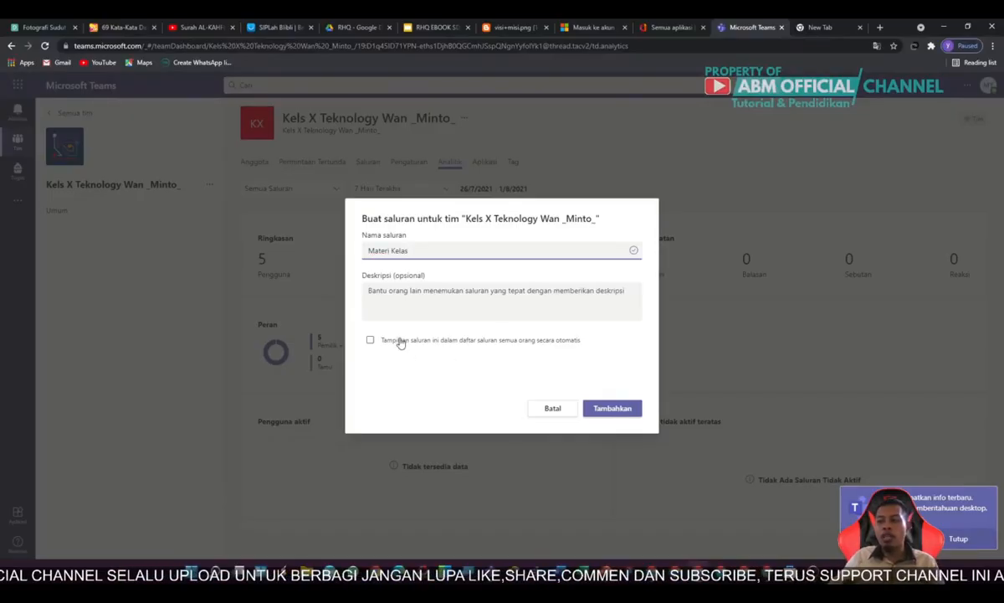
click(400, 342)
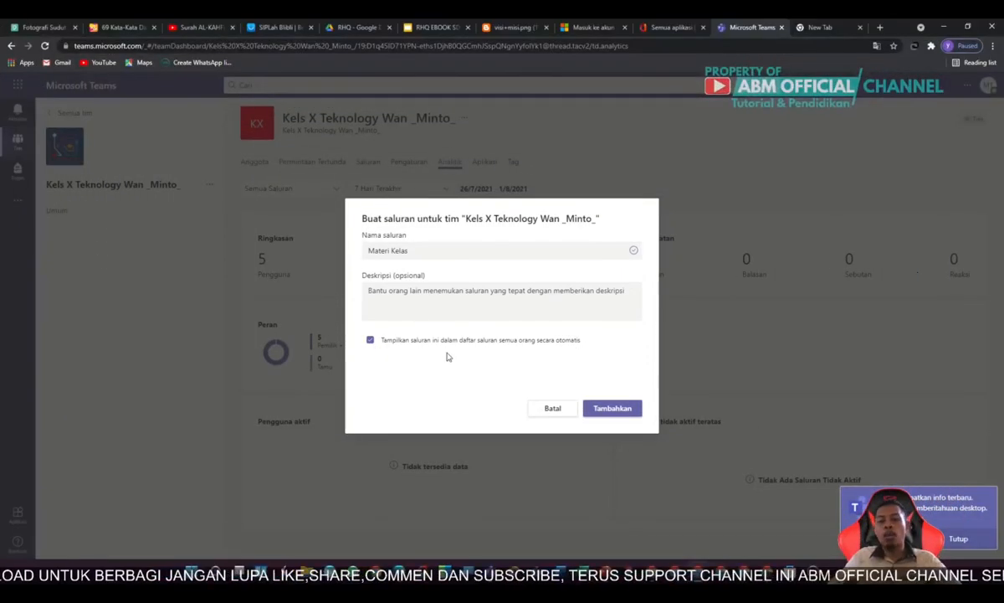
click(618, 408)
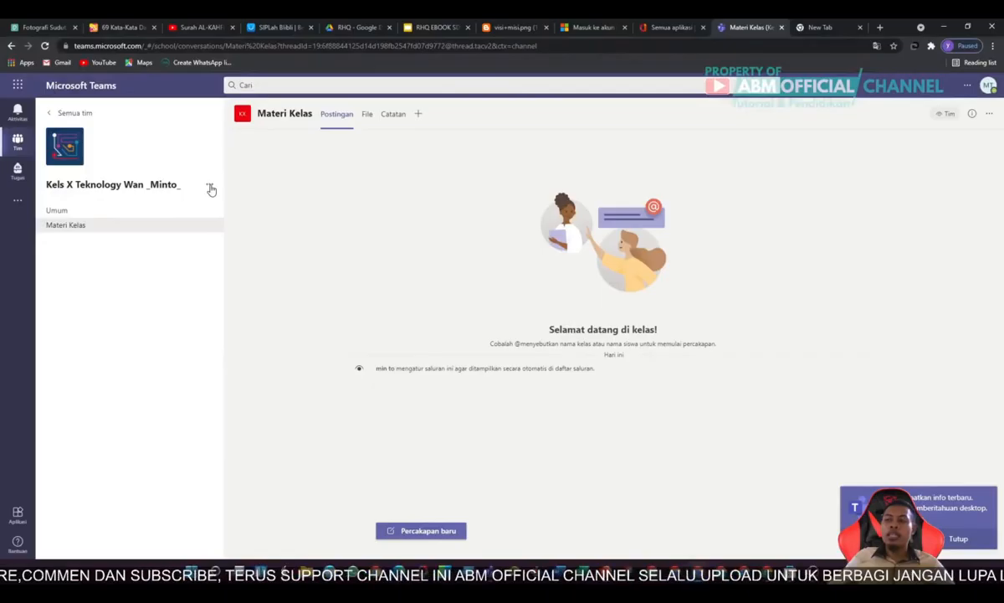
- Add a channel named "Meting Online" to the team, shown automatically in everyone's channel list
click(210, 186)
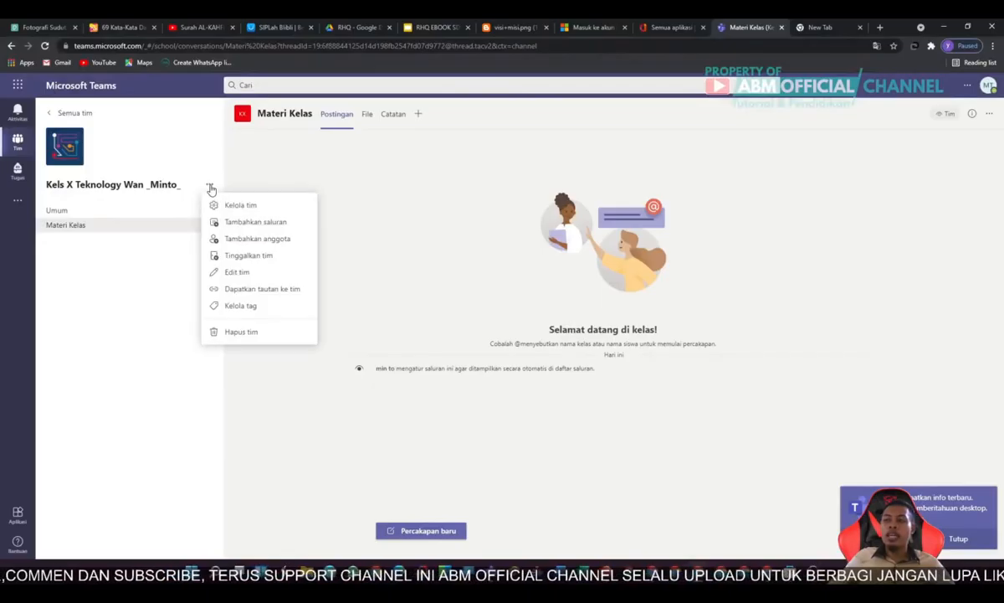
click(268, 223)
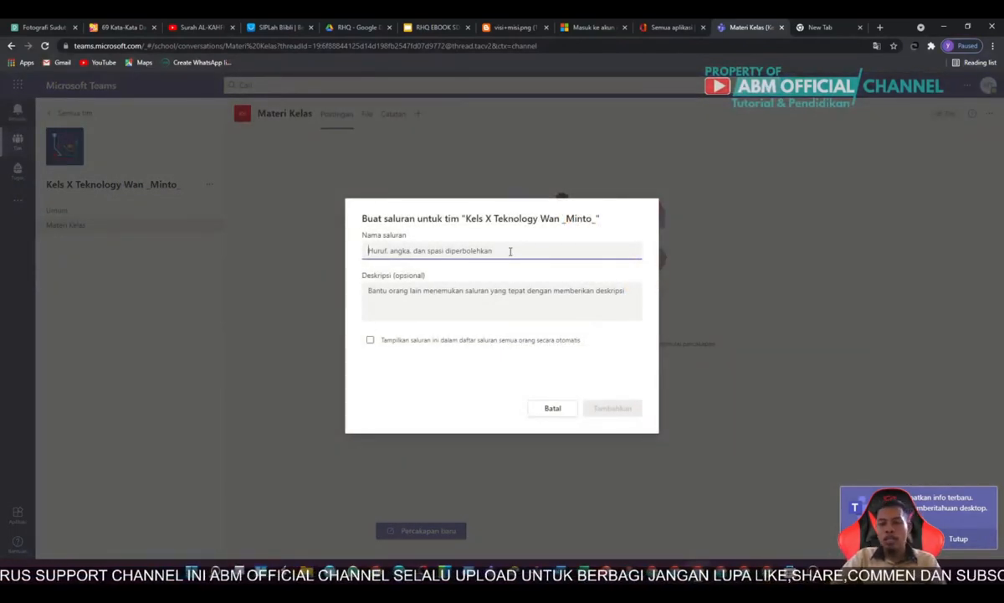
text(Me)
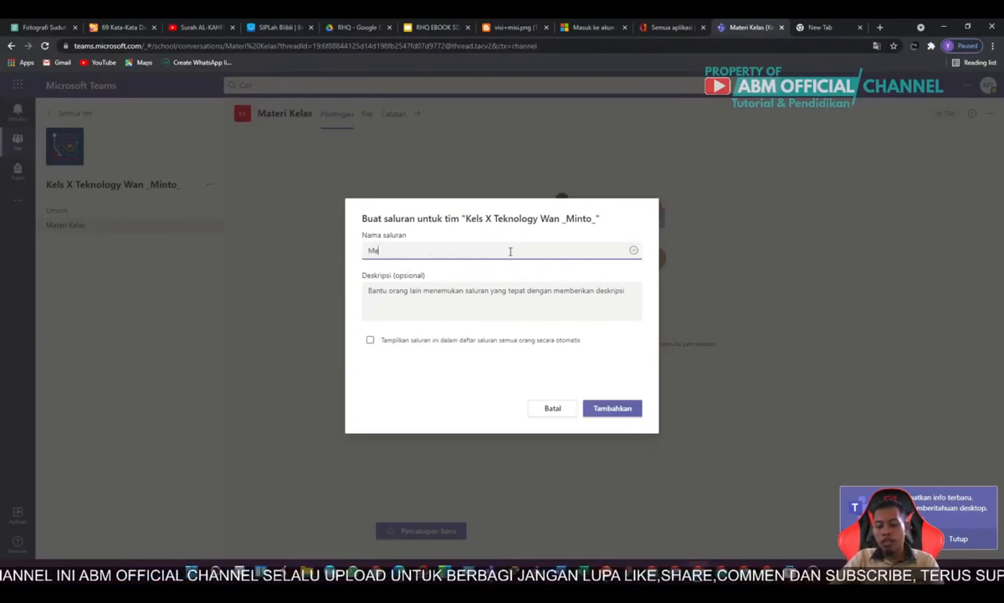
text(eting Online)
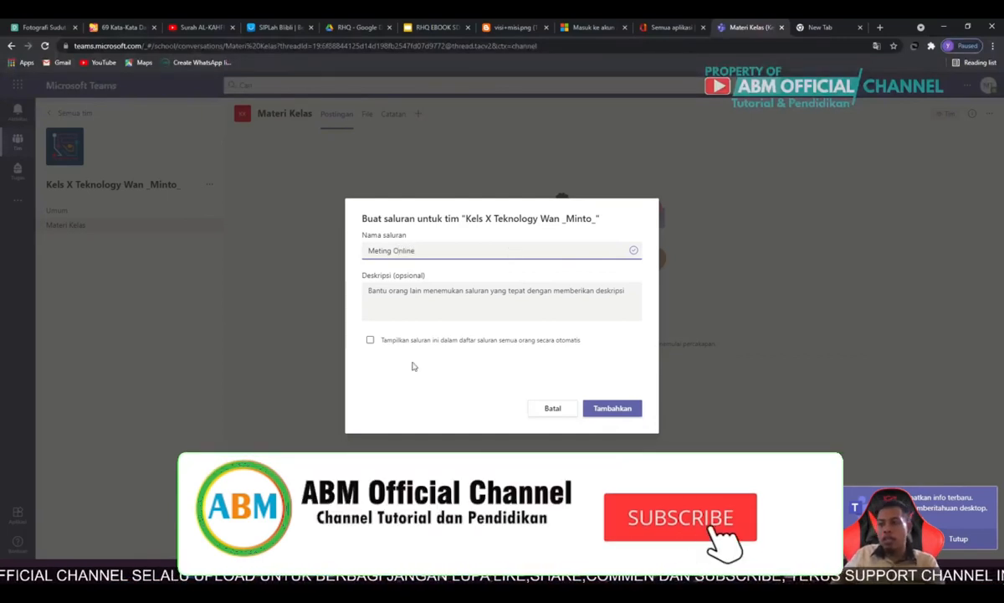
click(397, 342)
click(615, 410)
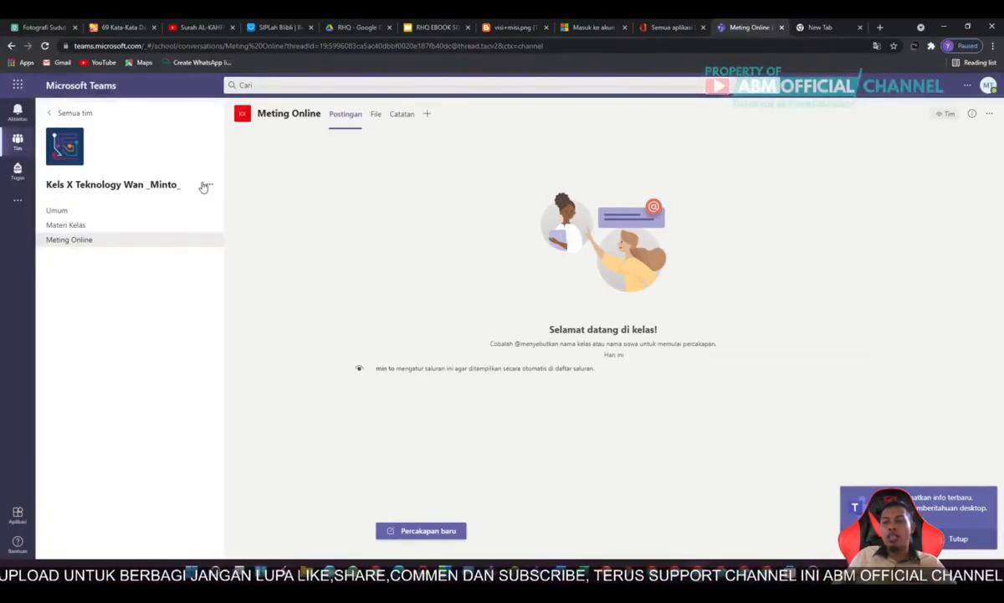
- Add a channel named "Pengumuman" to the team, shown automatically in everyone's channel list
click(206, 185)
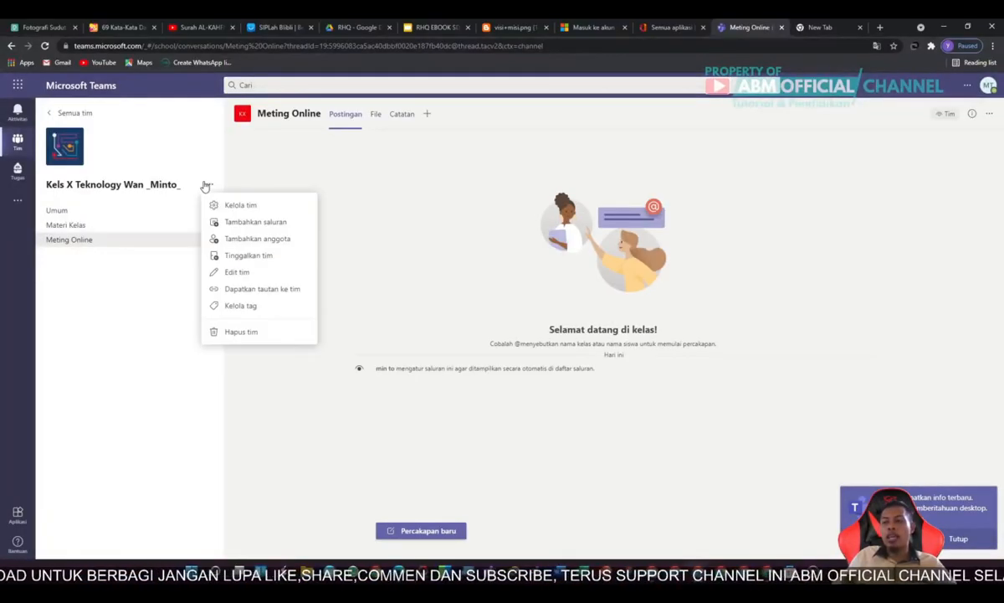
click(238, 222)
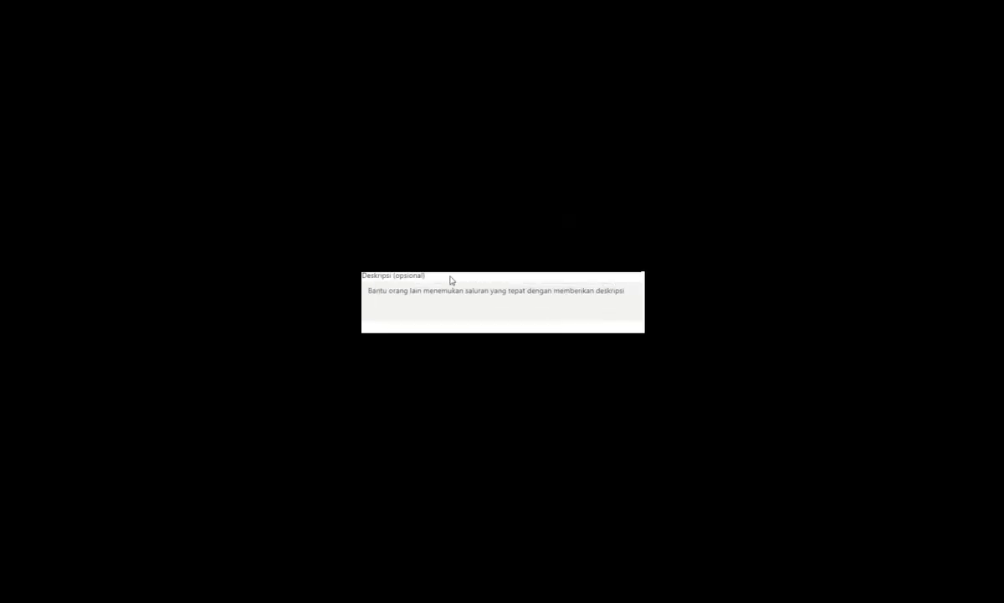
text(Pengumu)
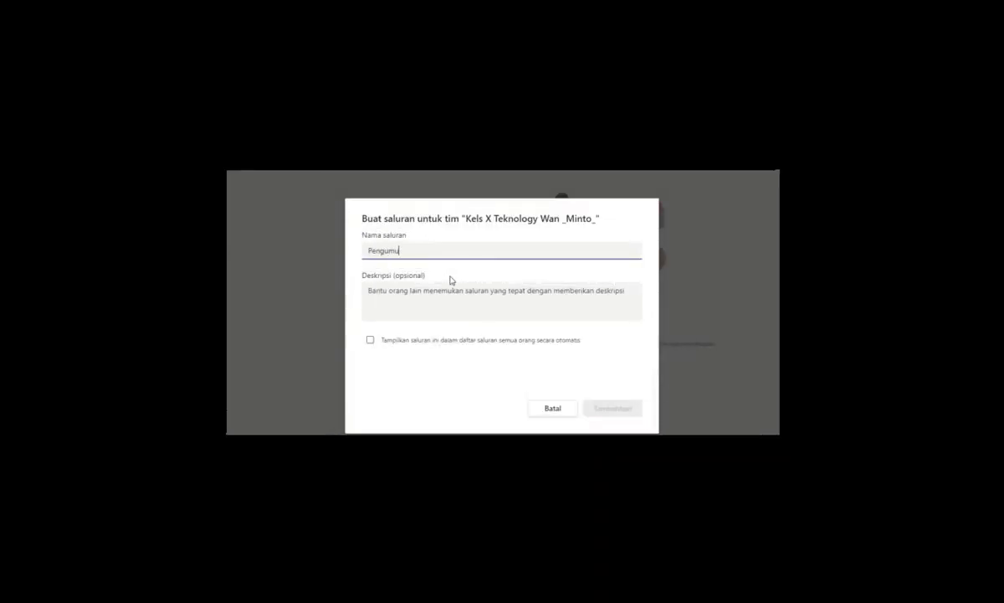
text(man)
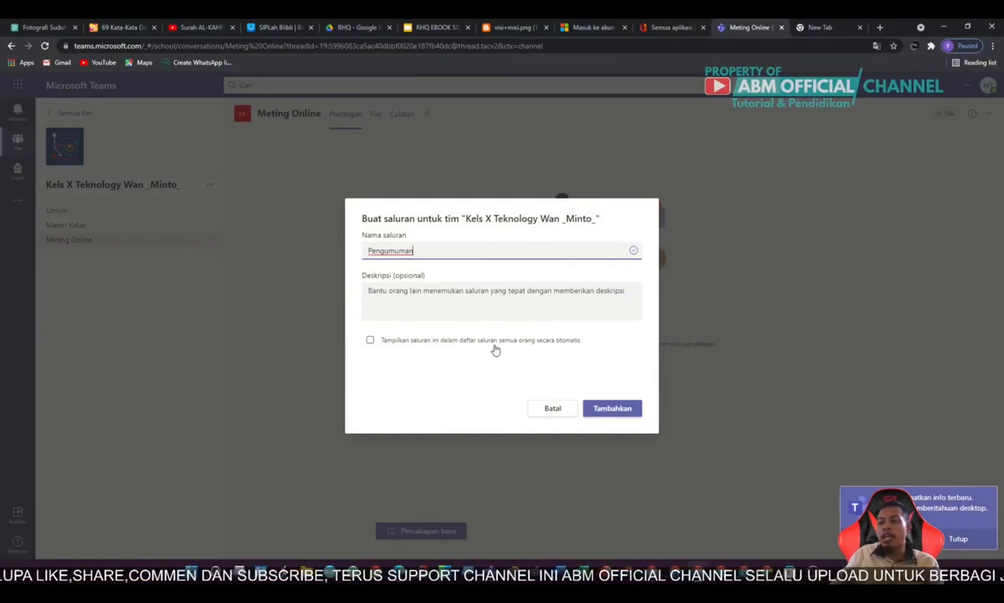
click(495, 348)
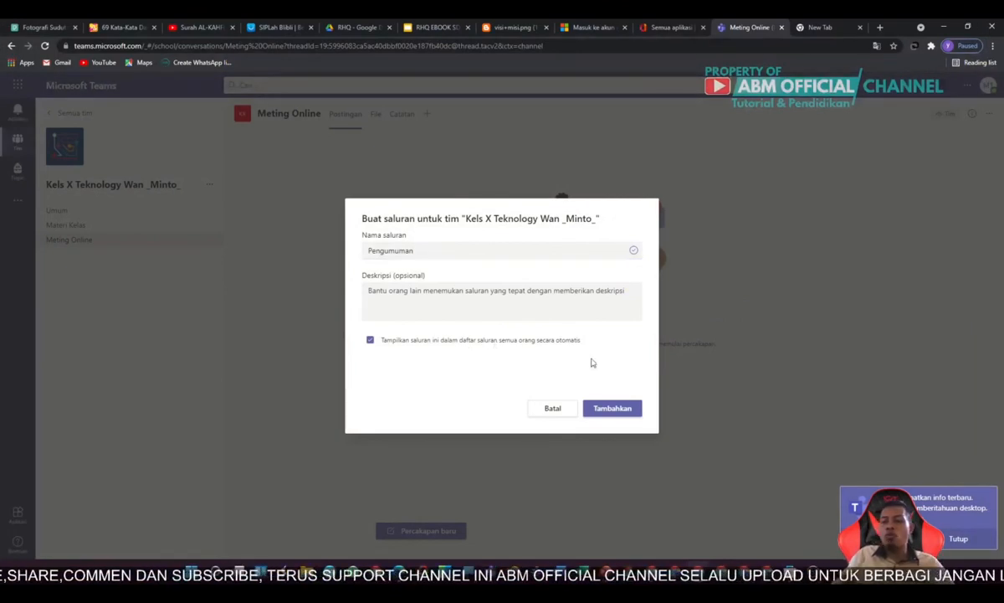
click(610, 408)
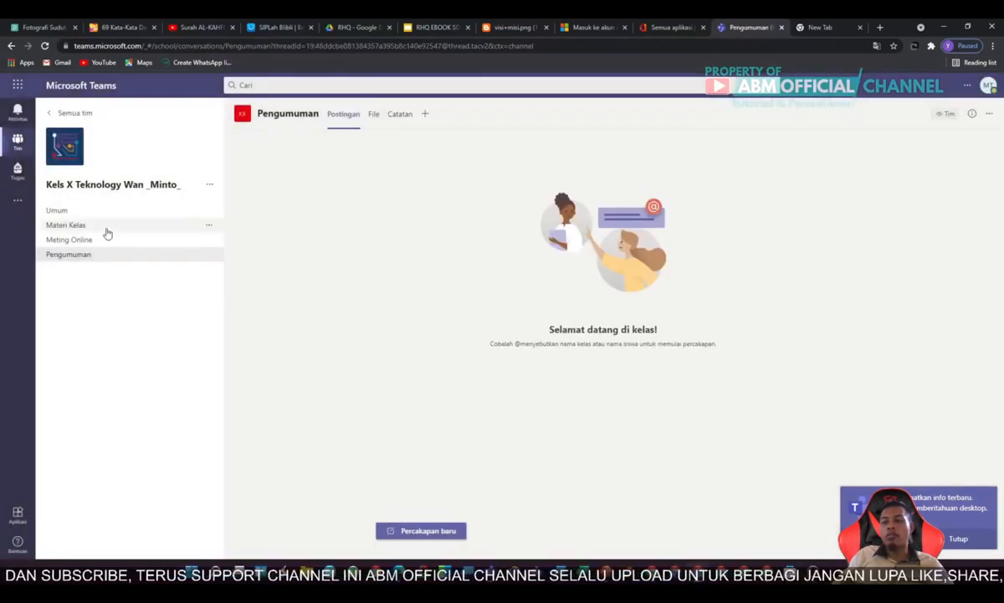
- View the posts pages of the Meting Online, Materi Kelas and Pengumuman channels in turn
click(207, 187)
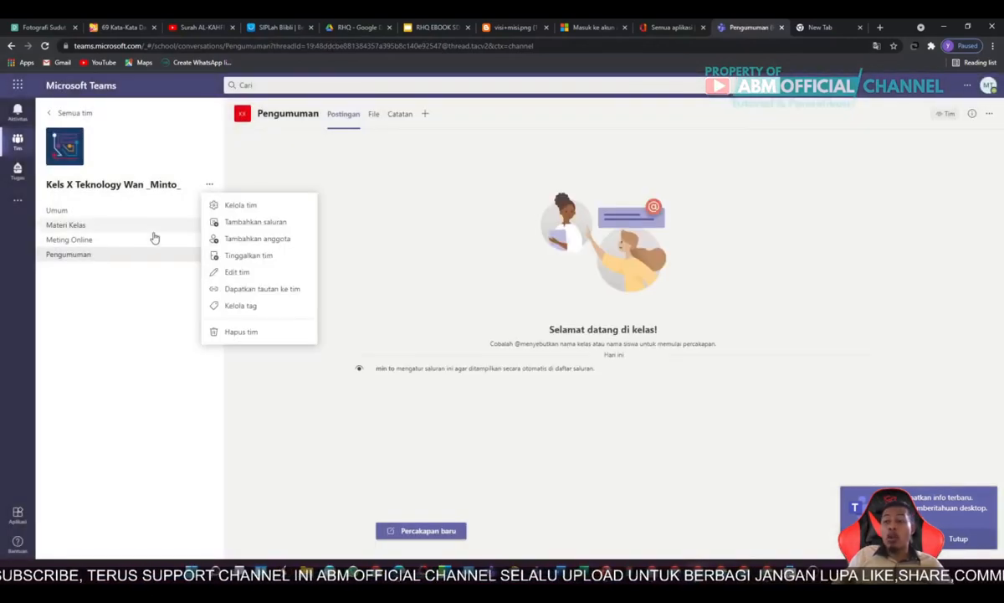
click(133, 310)
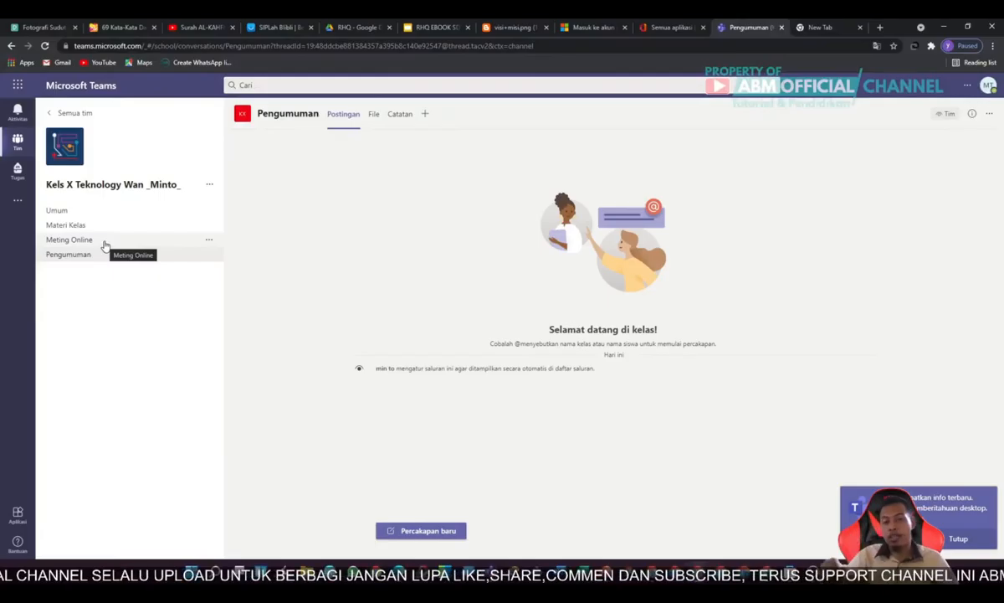
click(104, 243)
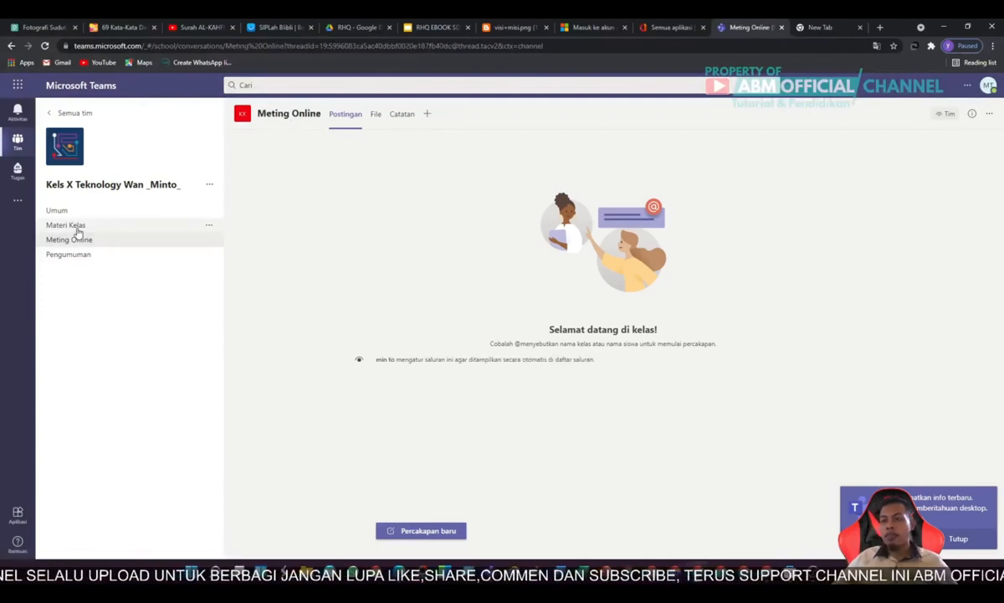
click(83, 226)
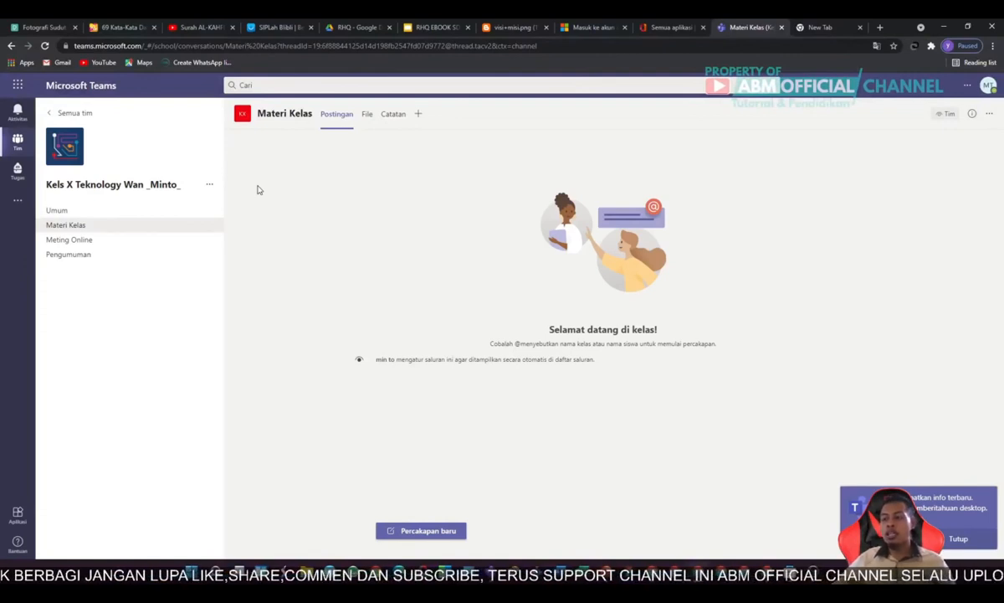
click(94, 255)
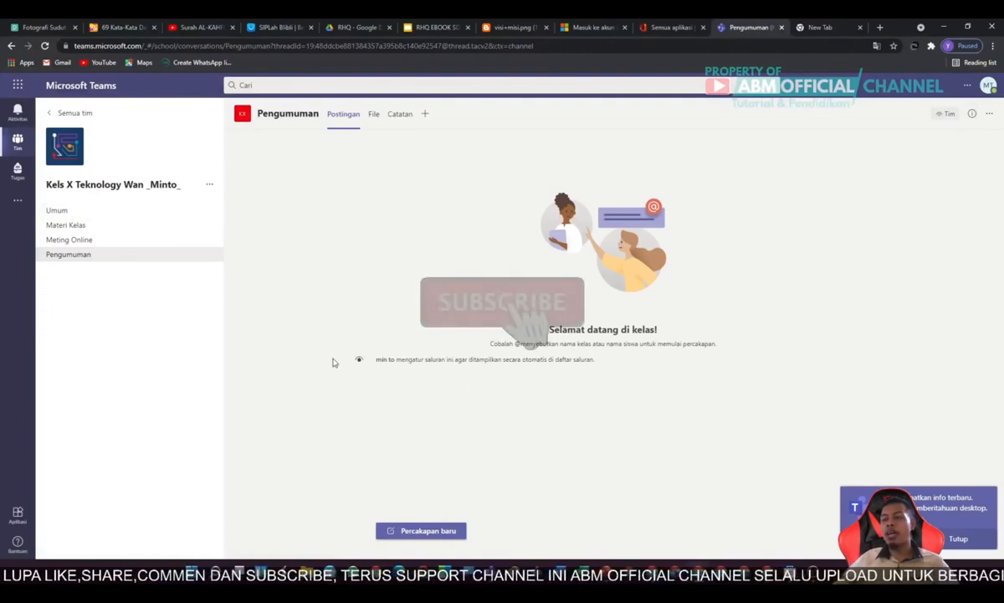
- View the new conversation box and the files page of the Materi Kelas channel
click(84, 228)
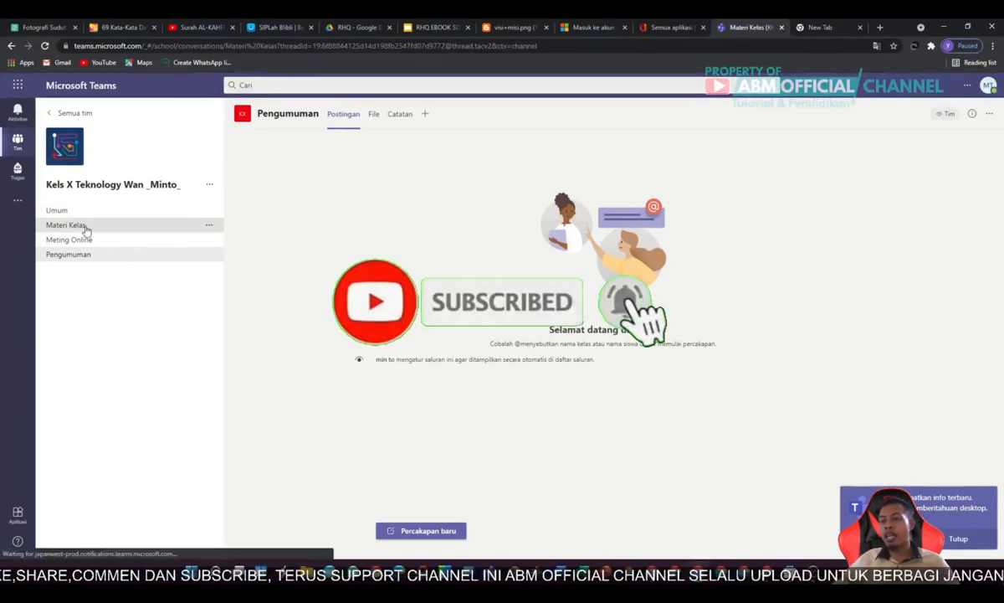
click(417, 531)
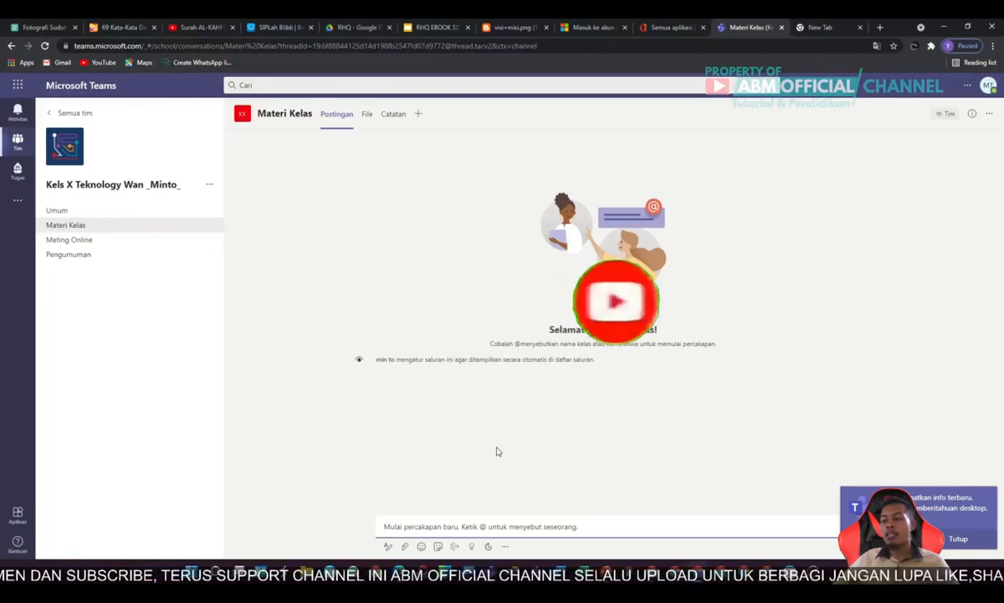
click(366, 115)
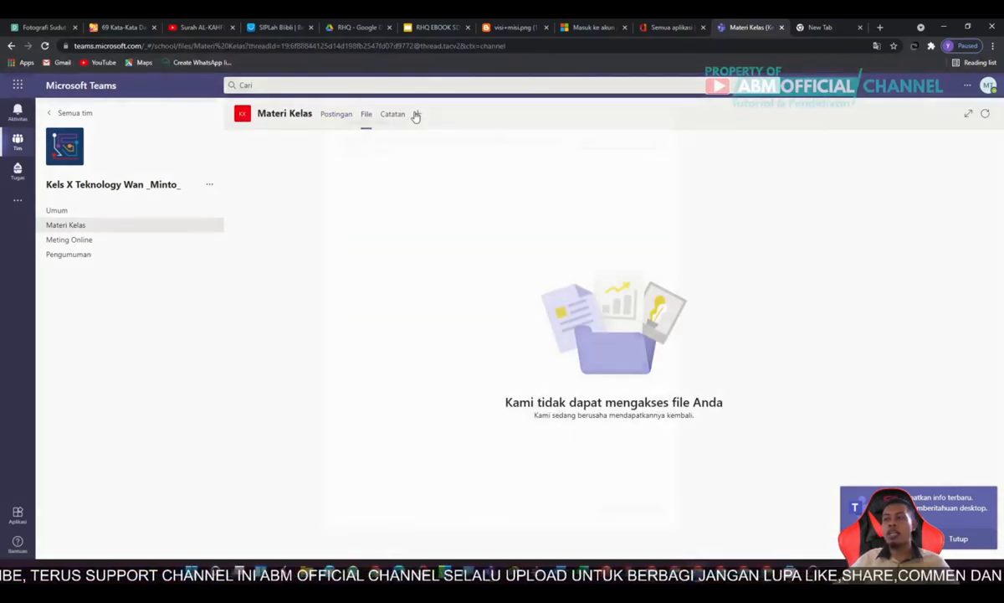
- Try to add a PowerPoint tab to the Materi Kelas channel, with the channel post about the tab turned off
click(416, 115)
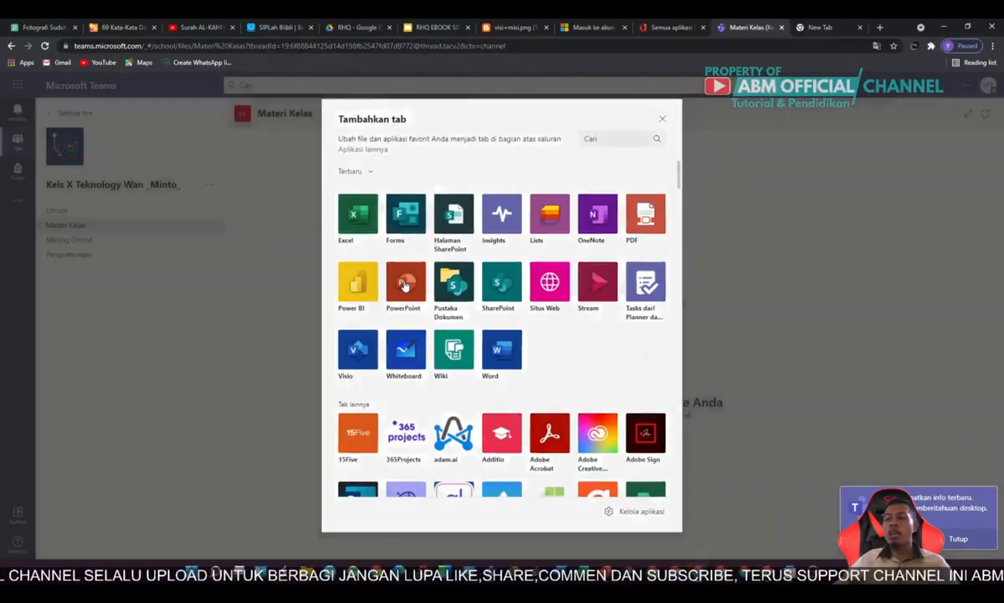
click(405, 283)
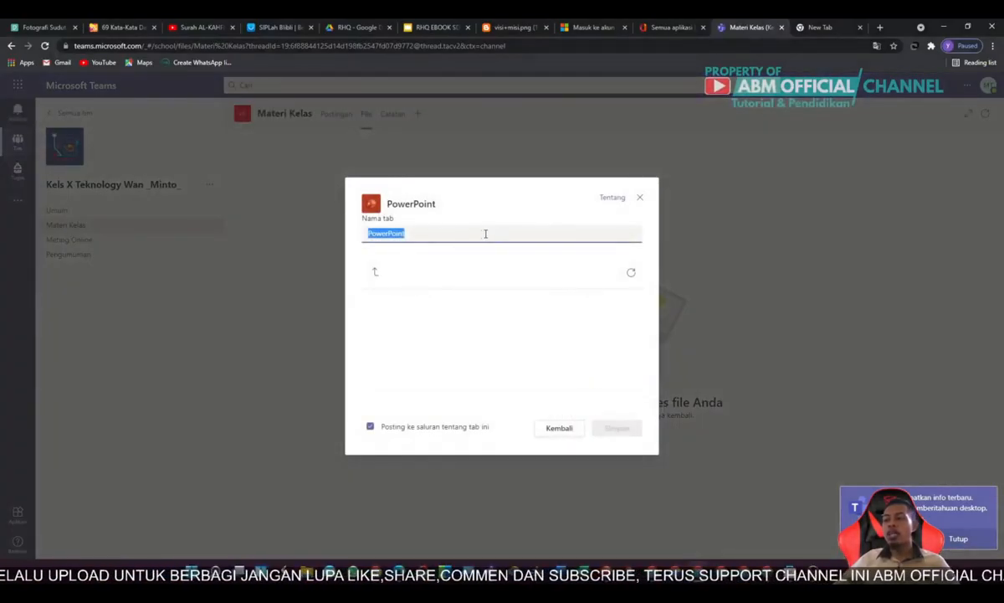
click(444, 232)
drag(479, 226, 276, 222)
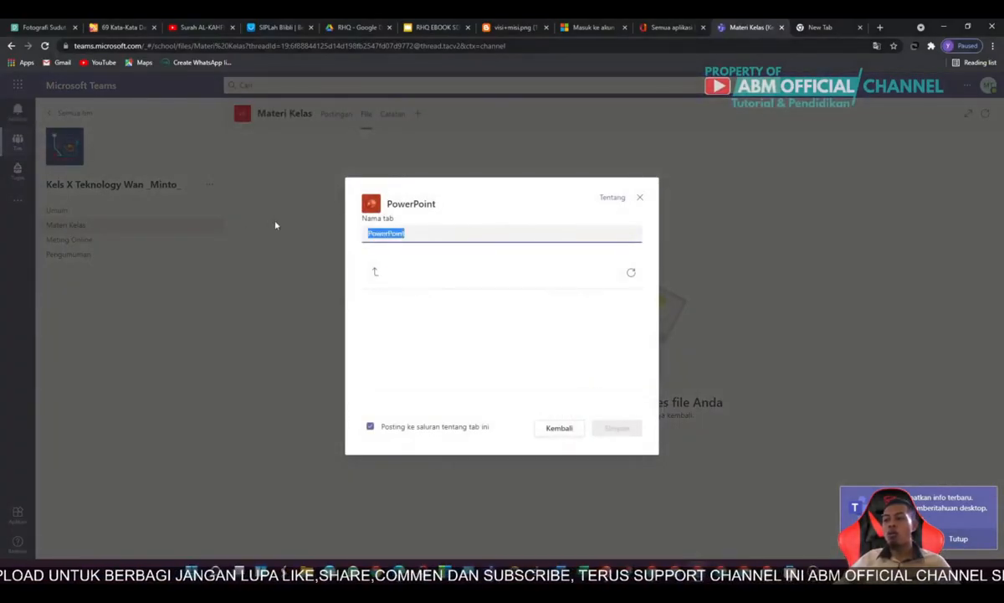
click(518, 278)
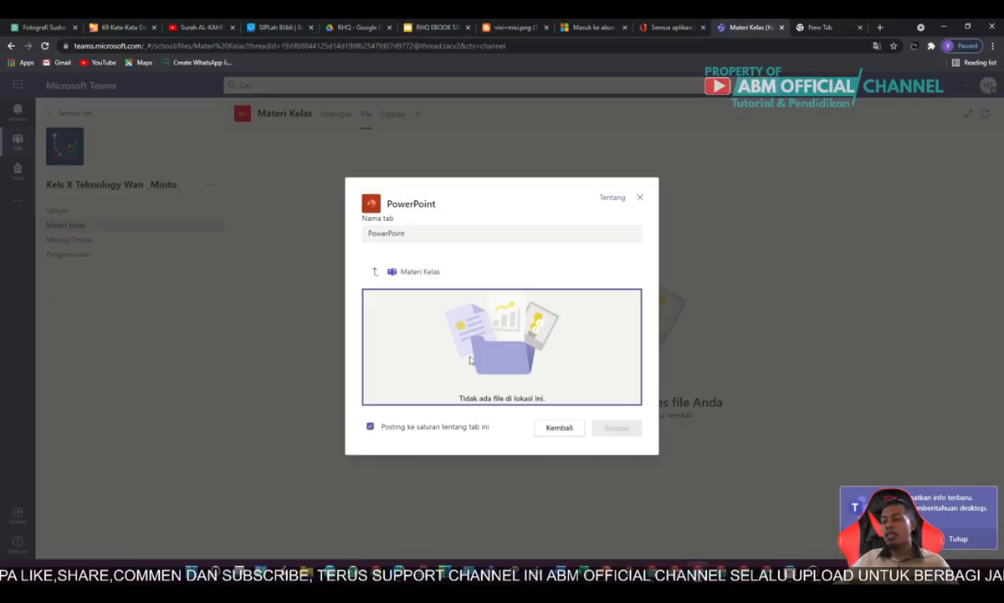
right_click(509, 319)
double_click(475, 319)
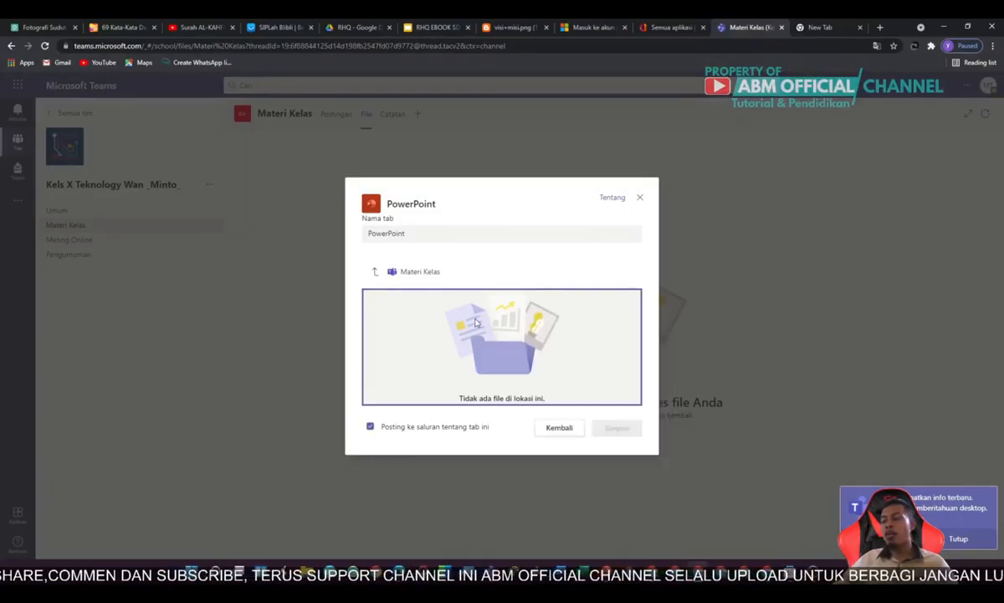
triple_click(506, 360)
click(507, 363)
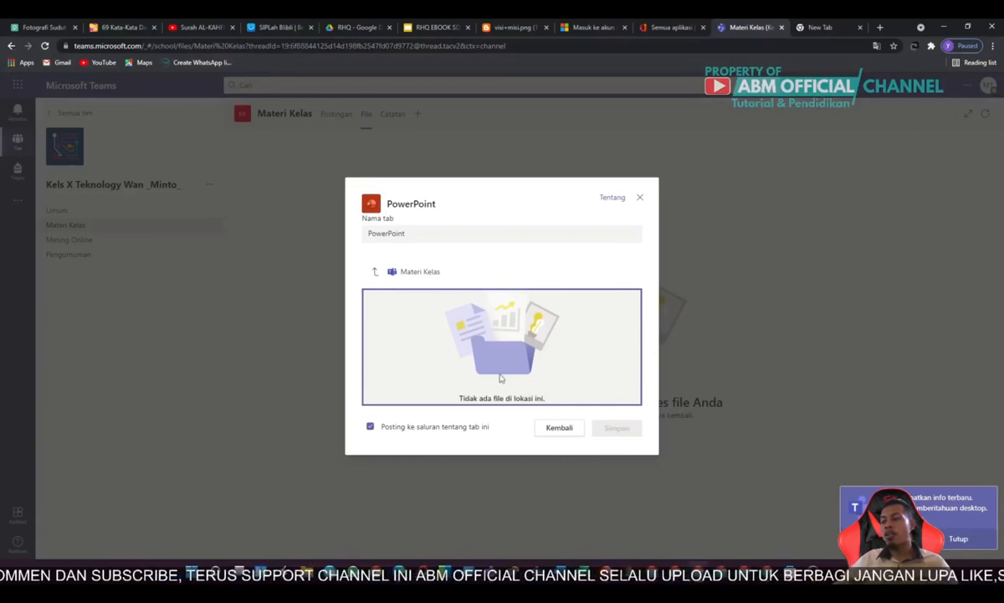
click(417, 429)
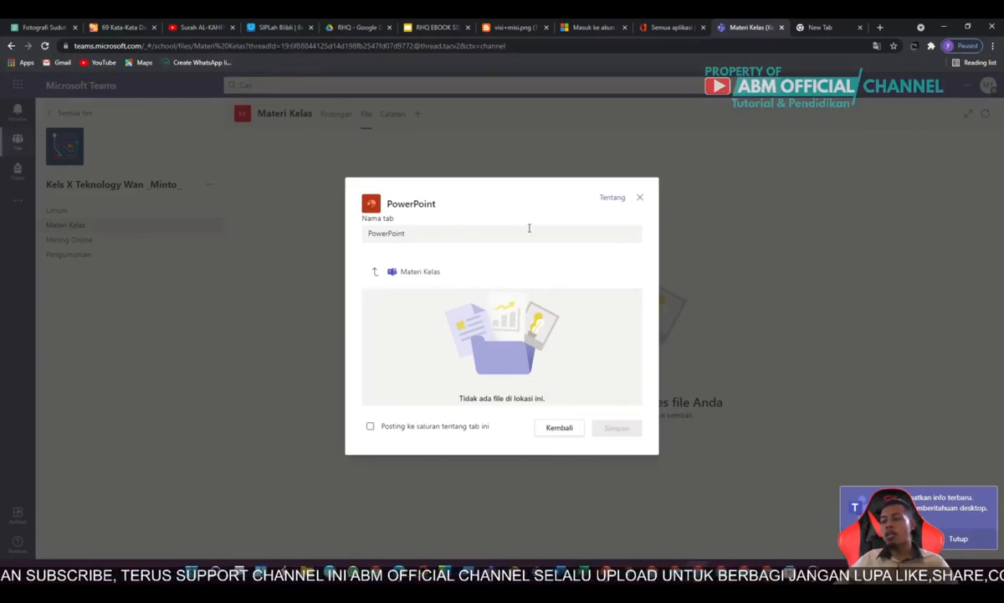
click(639, 198)
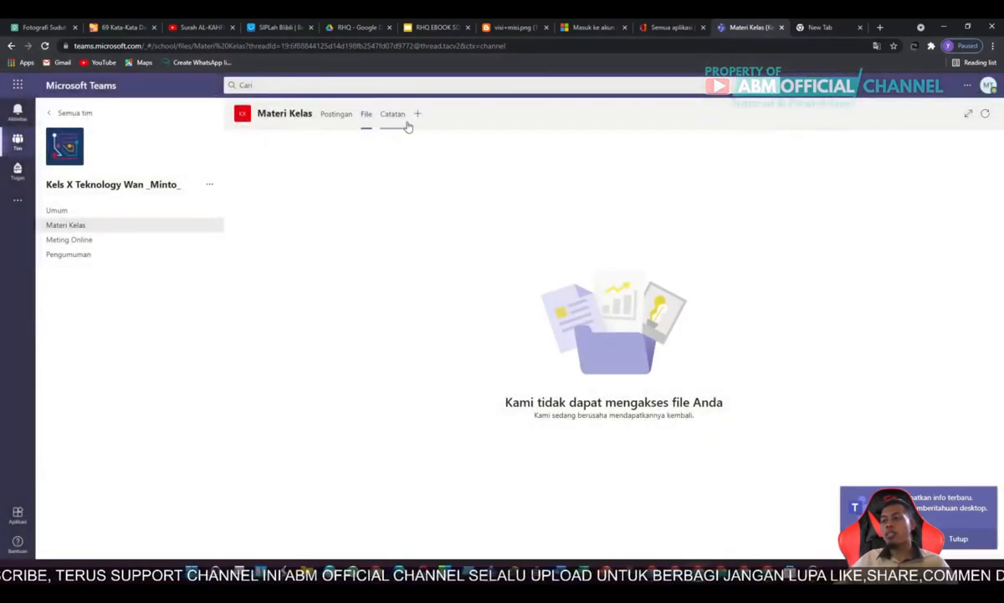
- Post the message "modul ini bisa di akses online" as a new conversation in the Materi Kelas channel
click(344, 118)
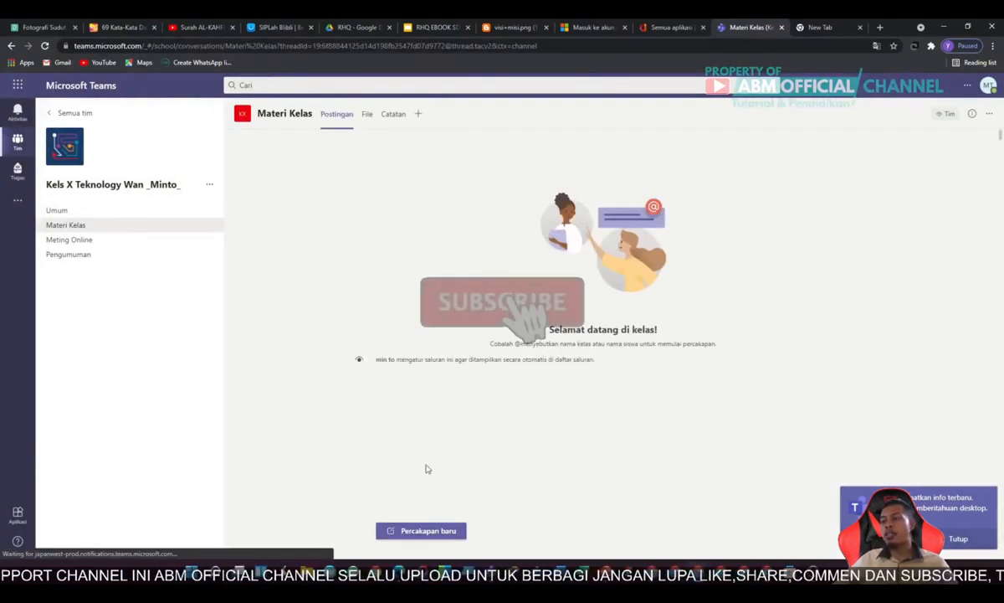
click(443, 531)
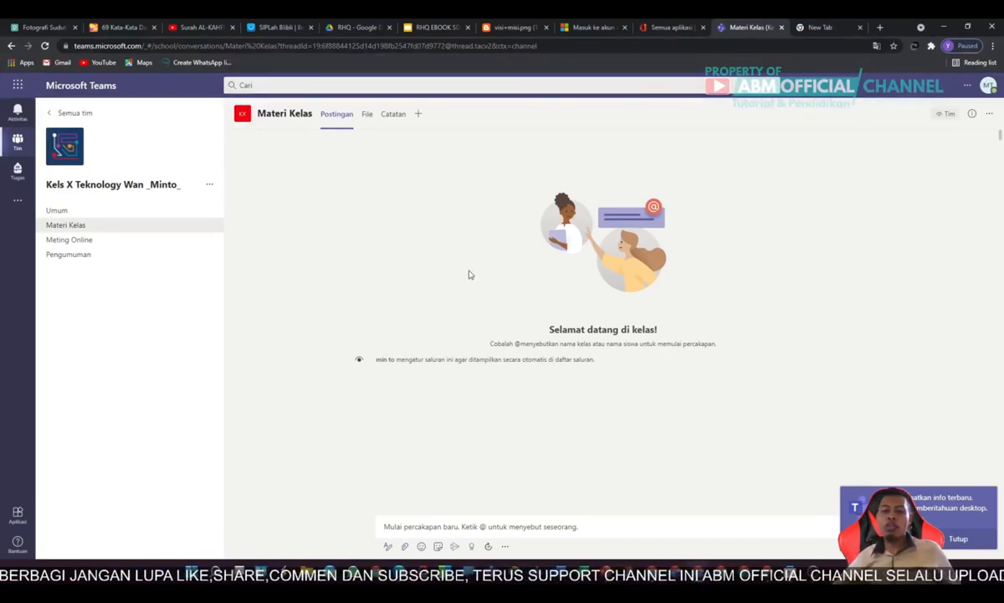
click(579, 526)
text(mod)
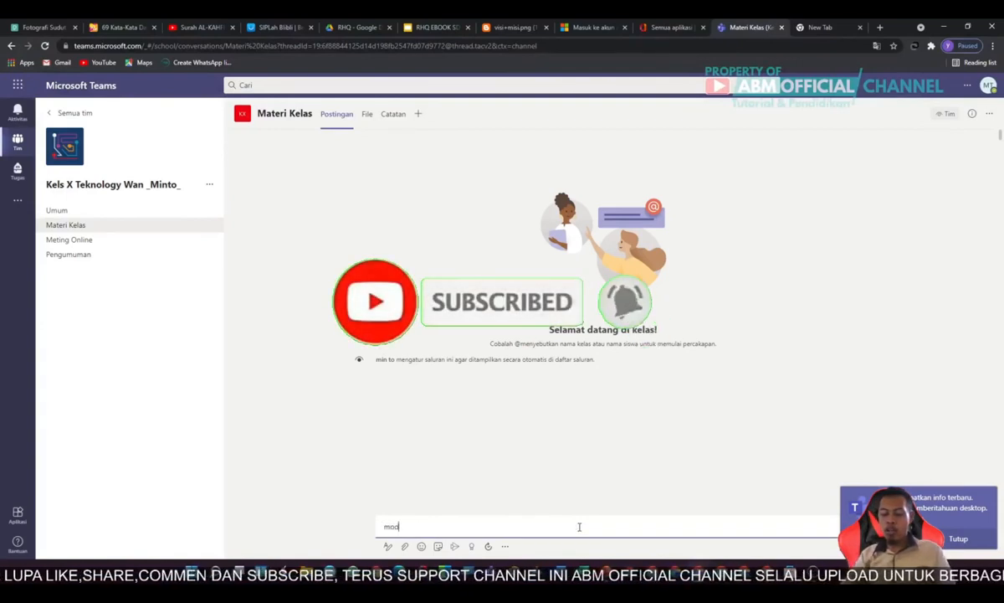
text(ul 1)
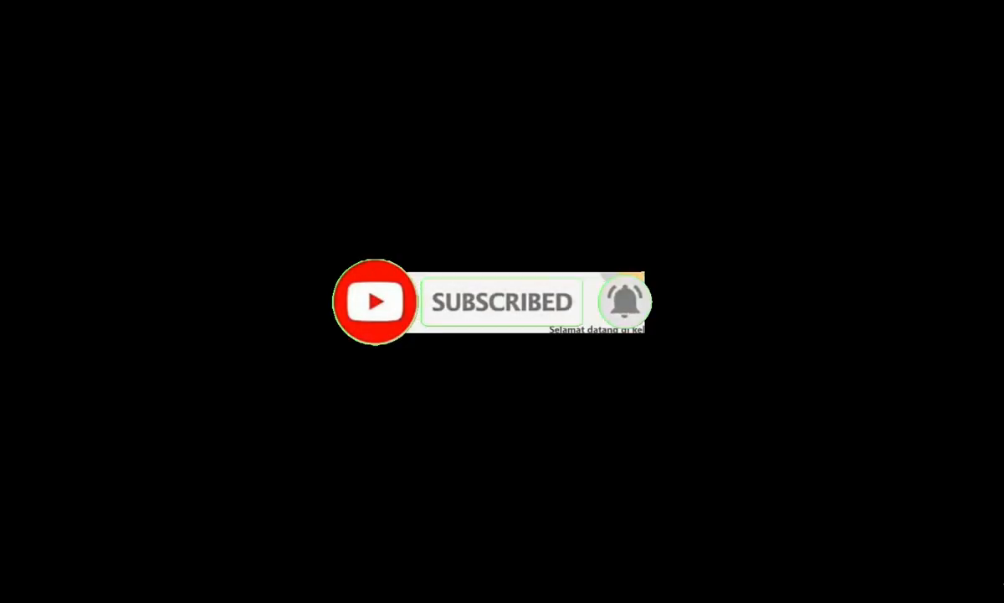
text(ni bisa di )
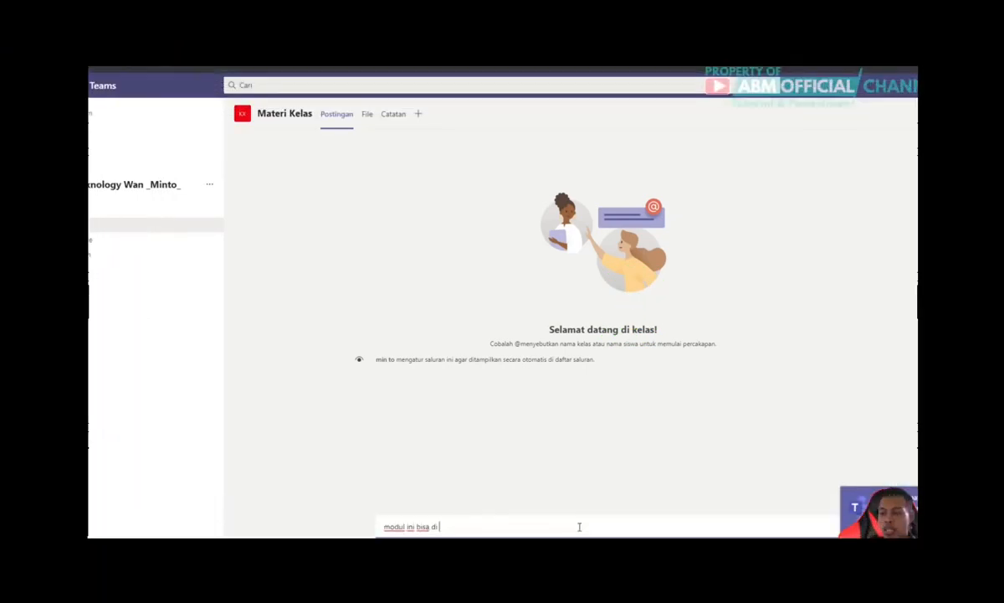
text(akses online)
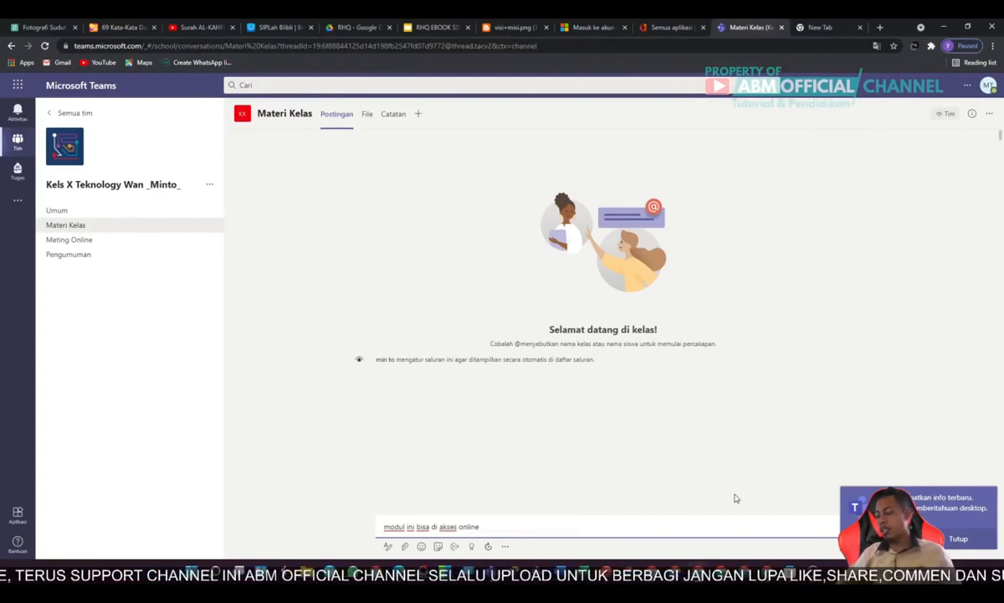
key(Return)
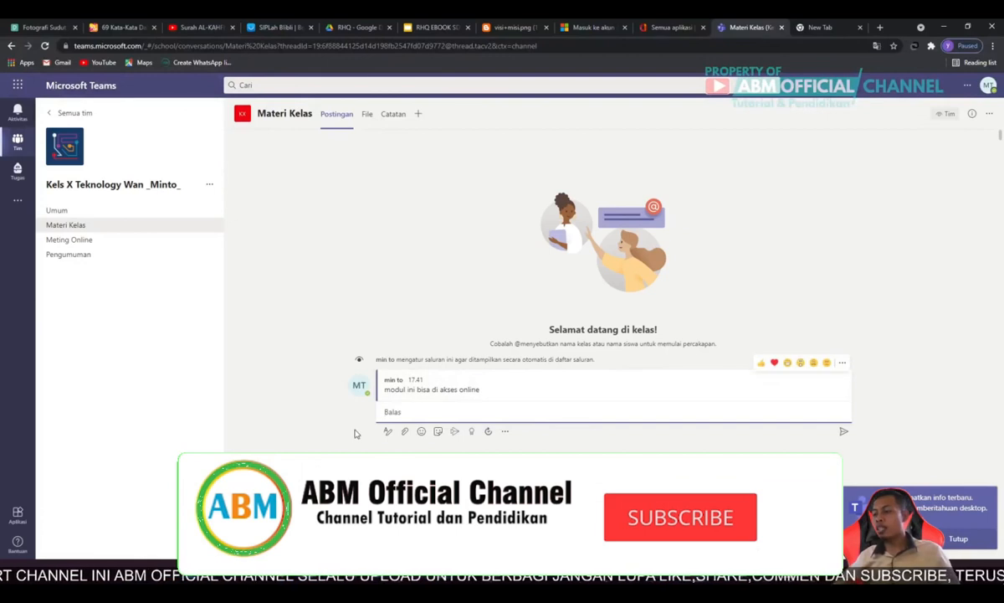
- Pin the posted message for everyone in the Materi Kelas channel and react to it with a heart
click(644, 381)
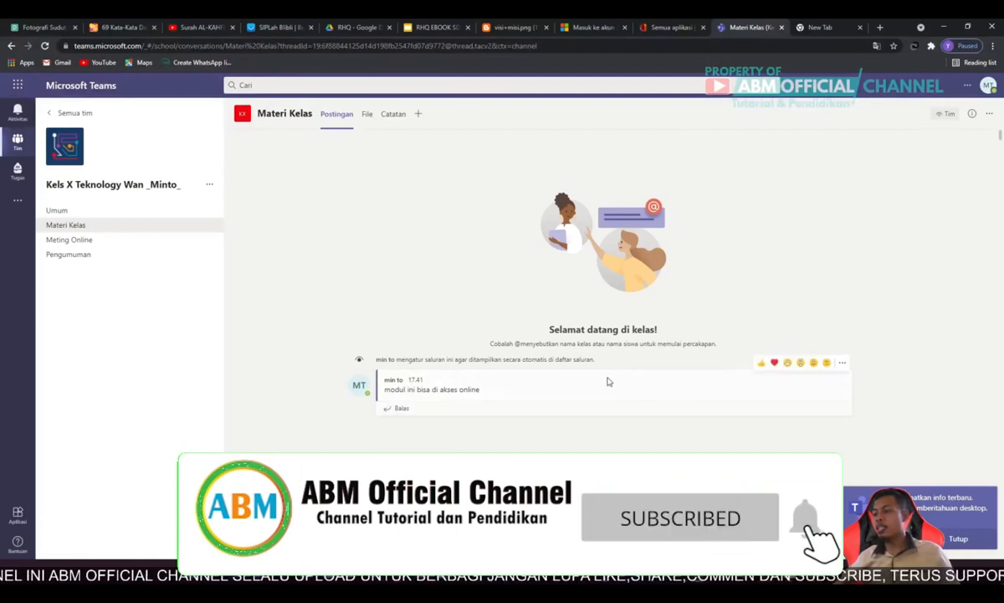
click(844, 363)
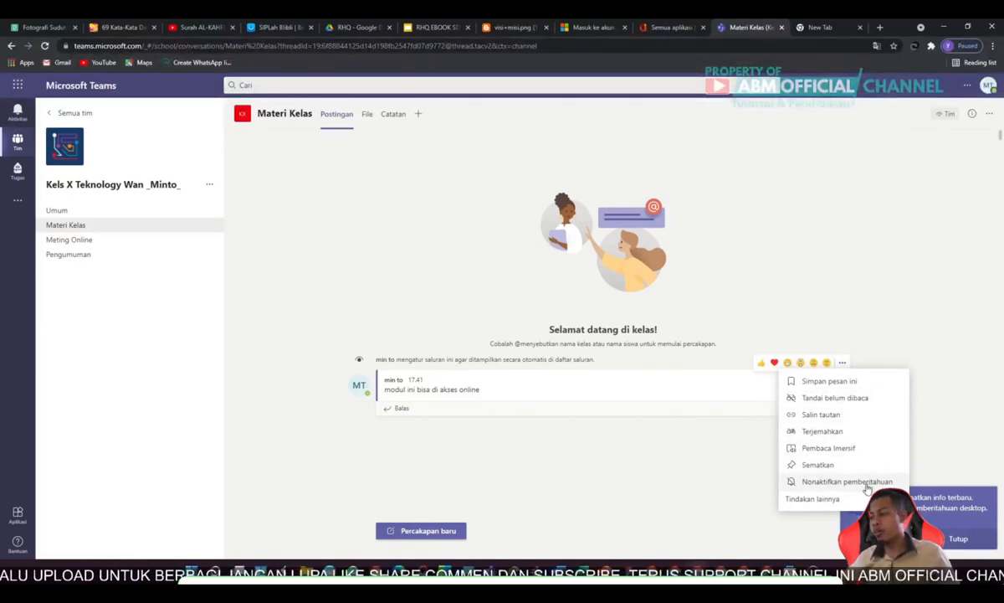
mouse_move(840, 502)
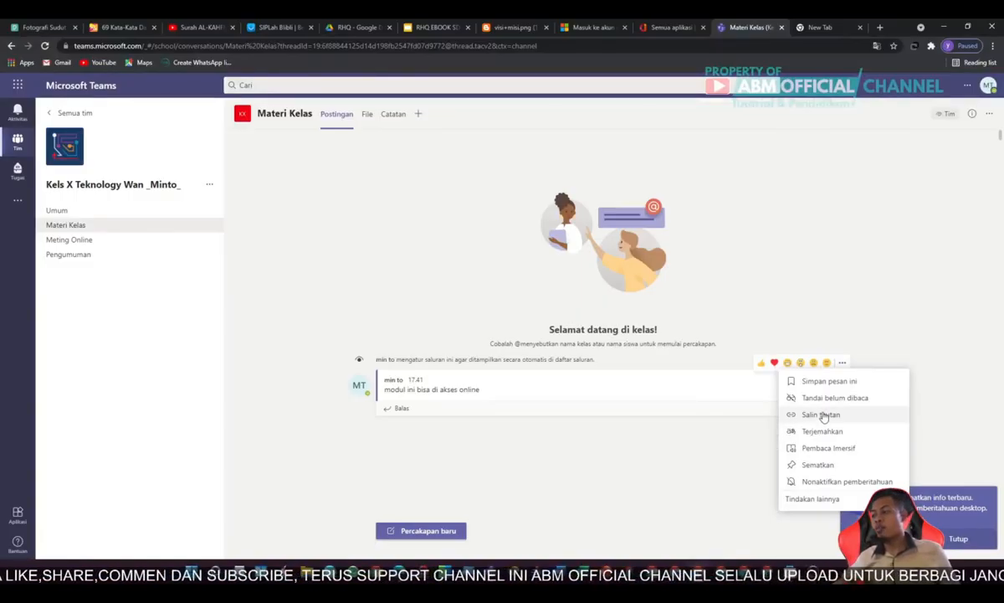
click(821, 469)
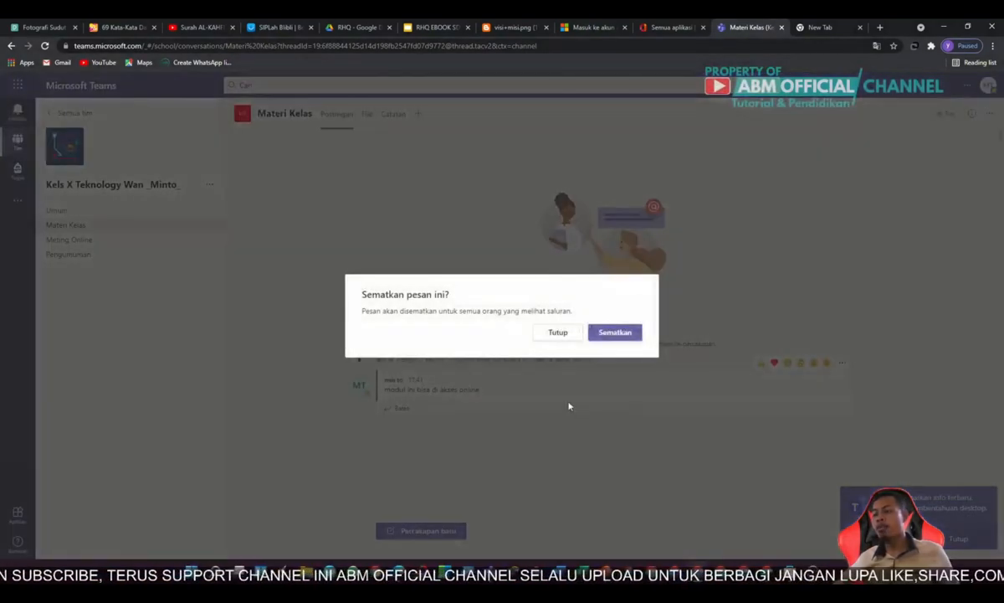
click(616, 333)
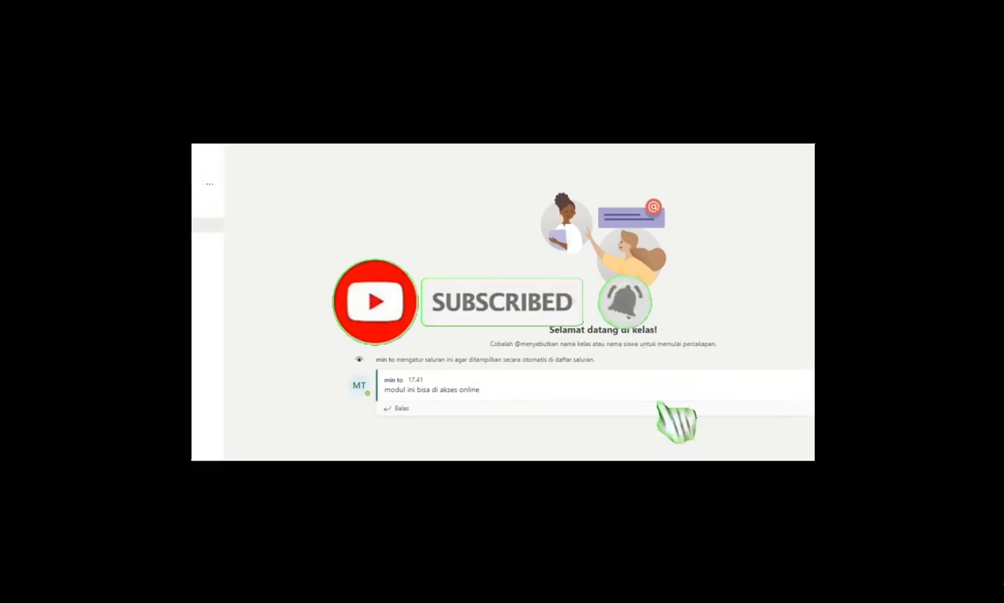
mouse_move(782, 364)
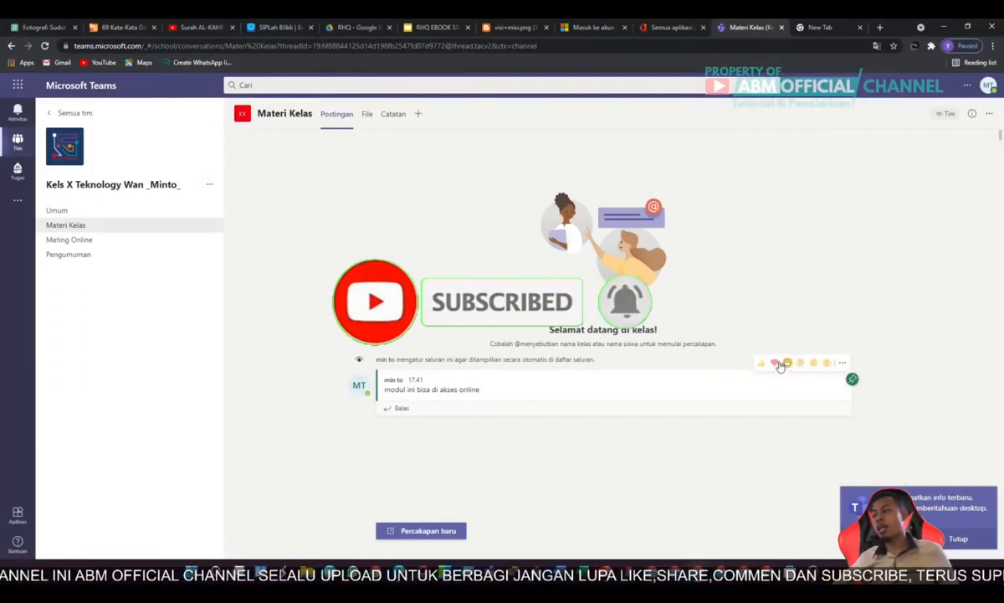
click(763, 364)
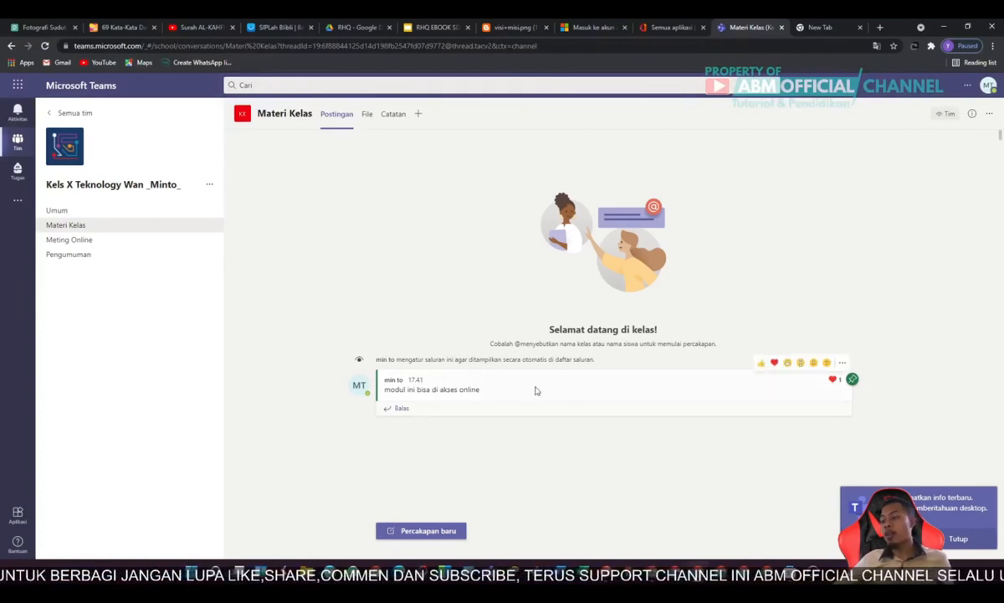
- Reply to the pinned message with a link to abm baner.pptx attached from OneDrive
click(842, 362)
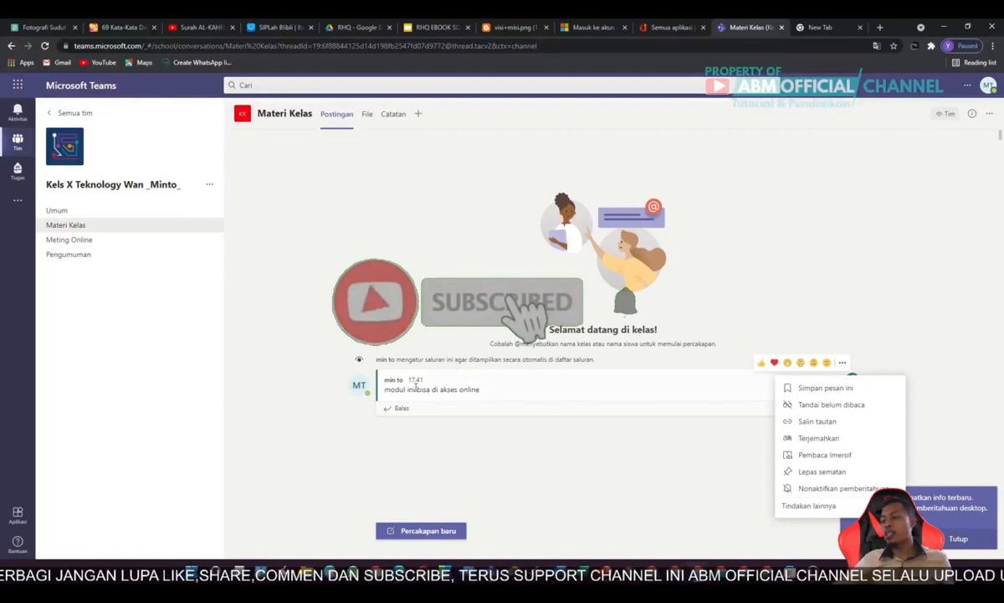
click(404, 409)
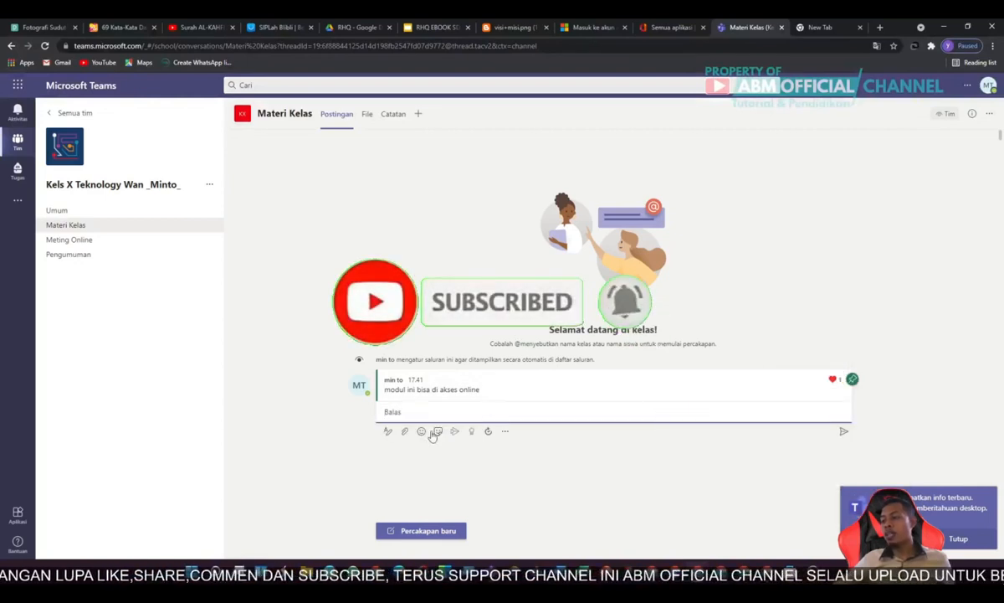
click(404, 432)
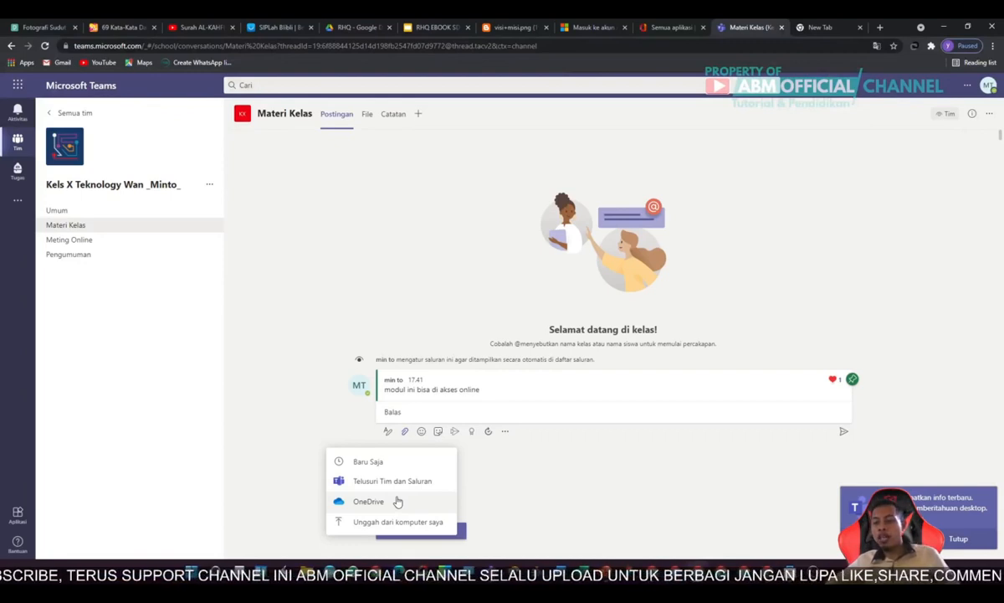
click(368, 500)
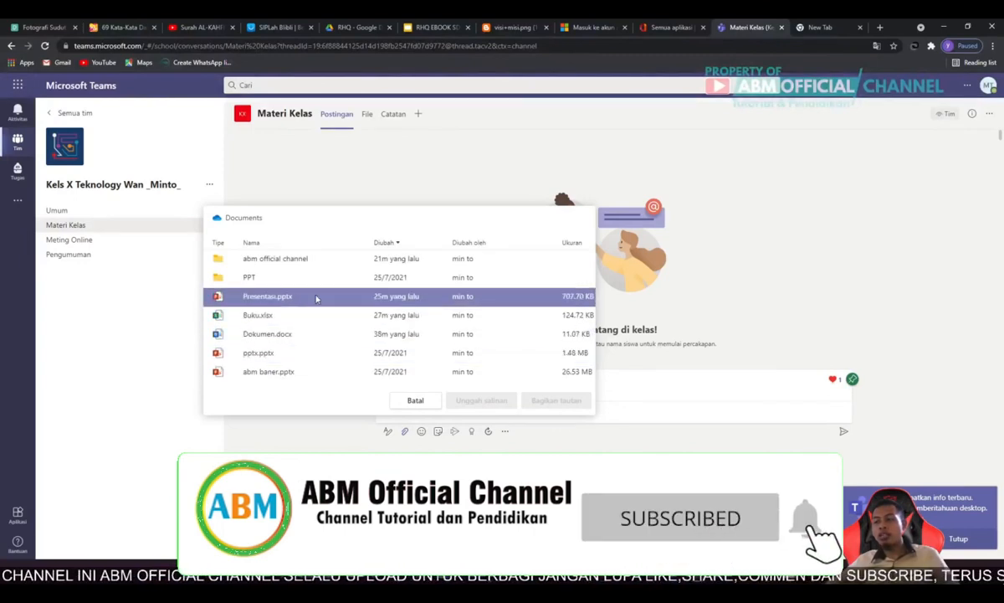
click(294, 374)
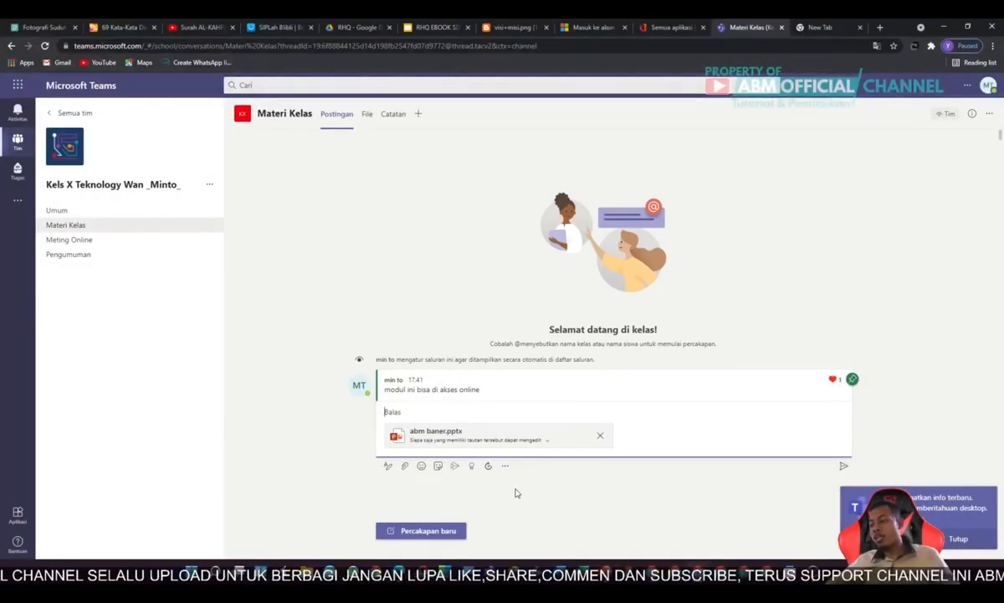
click(844, 466)
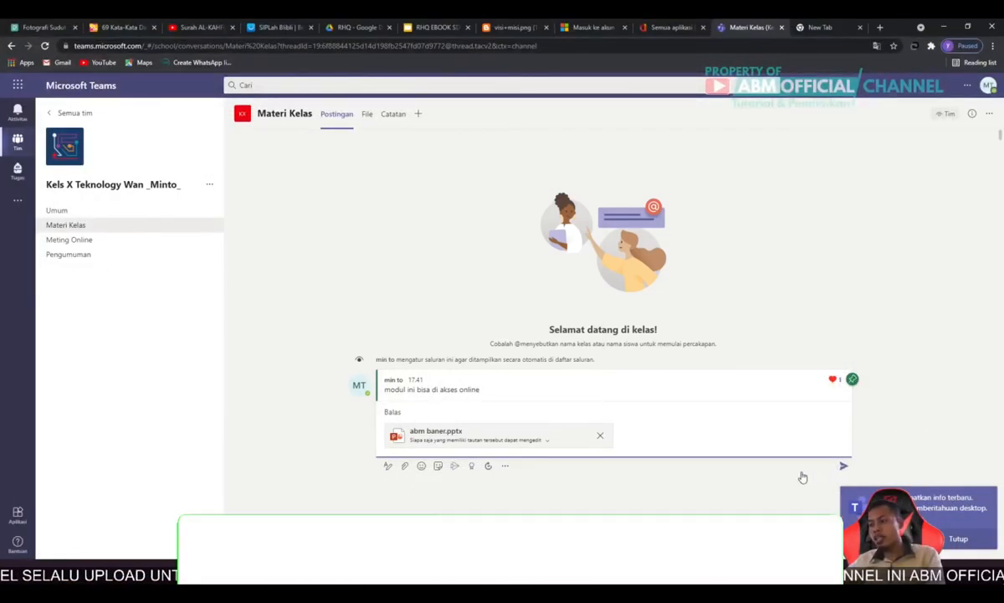